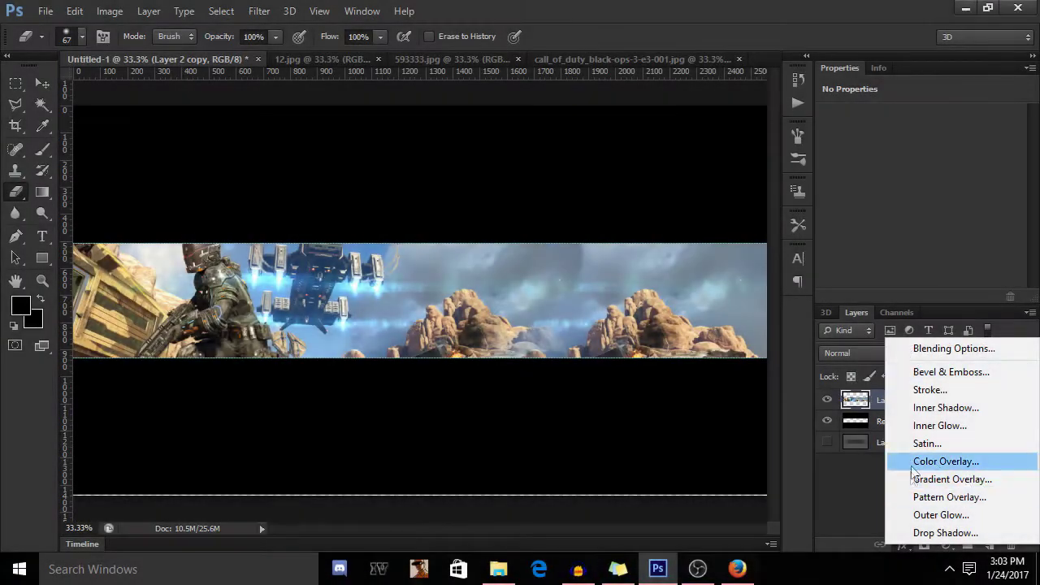
Step: Dismiss the layer effects list and add a Hue/Saturation adjustment layer above the banner
left_click(859, 518)
left_click(944, 545)
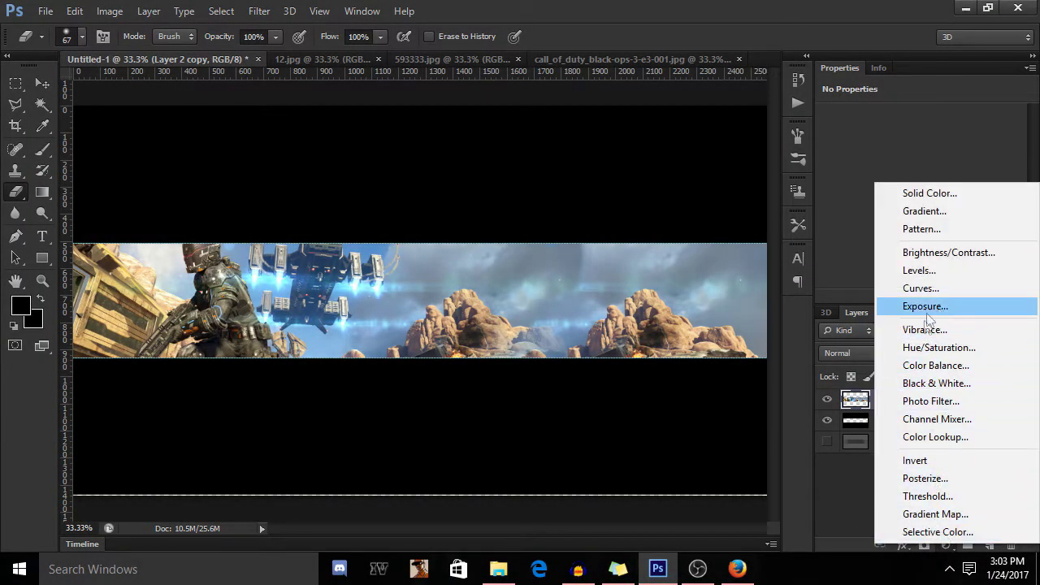
left_click(926, 347)
Step: Drag the Hue, Saturation and Lightness sliders, settling saturation at +16 and darkening the artwork
left_click_drag(920, 177, 874, 177)
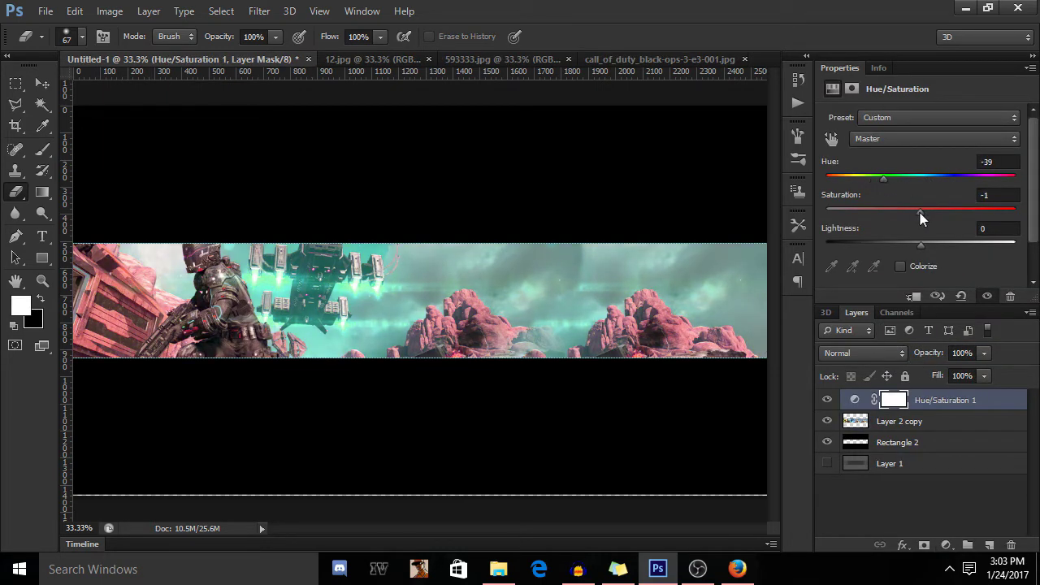
left_click_drag(920, 212, 876, 212)
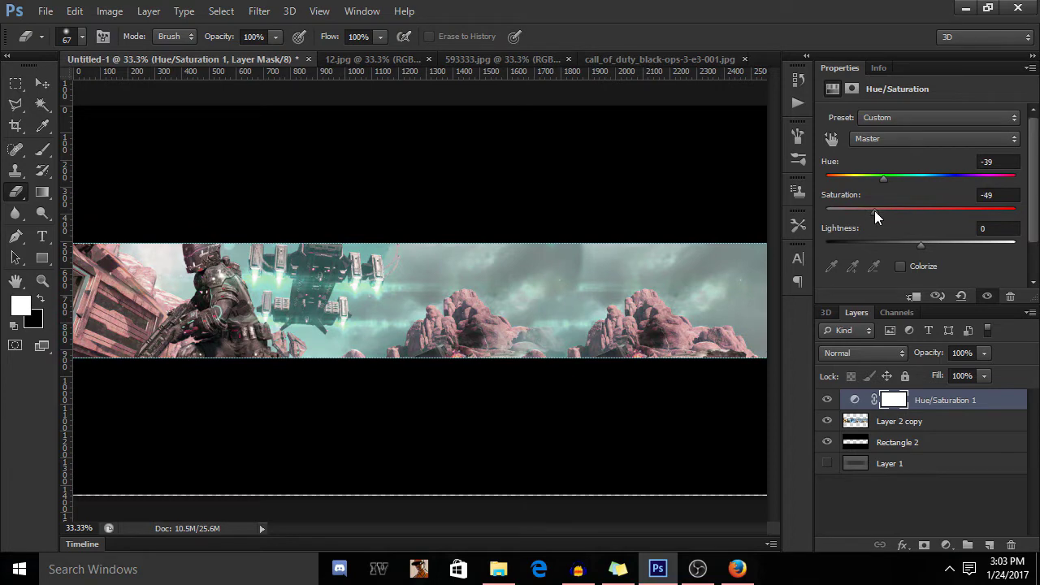
left_click_drag(876, 212, 888, 244)
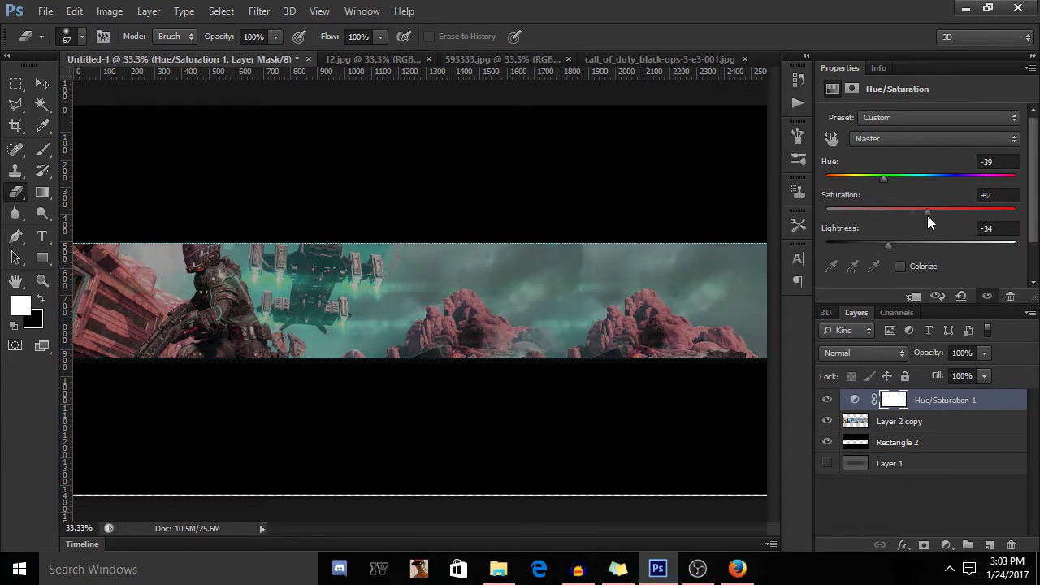
mouse_move(927, 215)
left_mouse_down()
mouse_move(965, 213)
mouse_move(936, 216)
left_mouse_up()
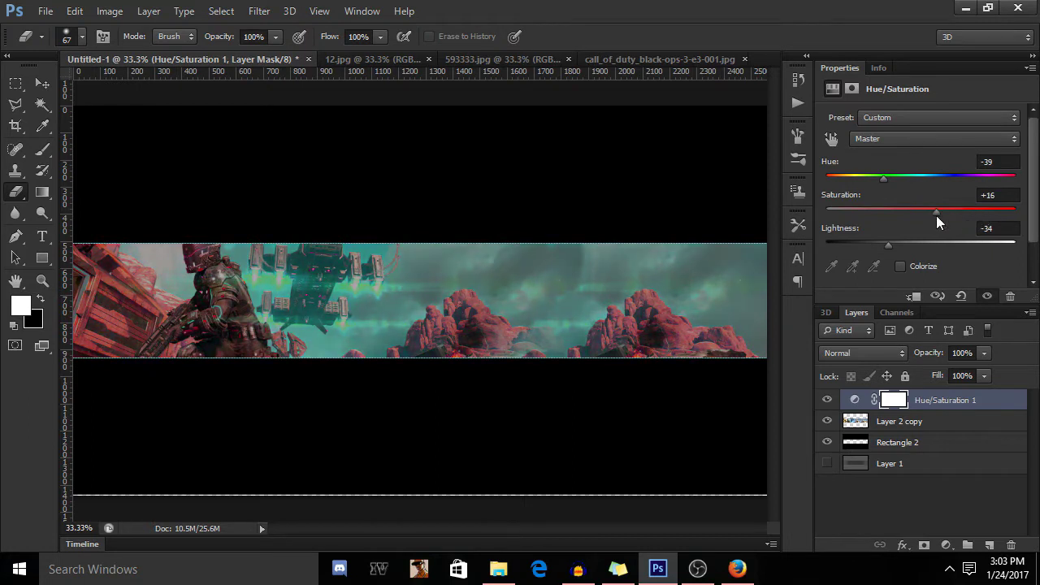
mouse_move(890, 183)
left_mouse_down()
mouse_move(937, 177)
mouse_move(904, 183)
left_mouse_up()
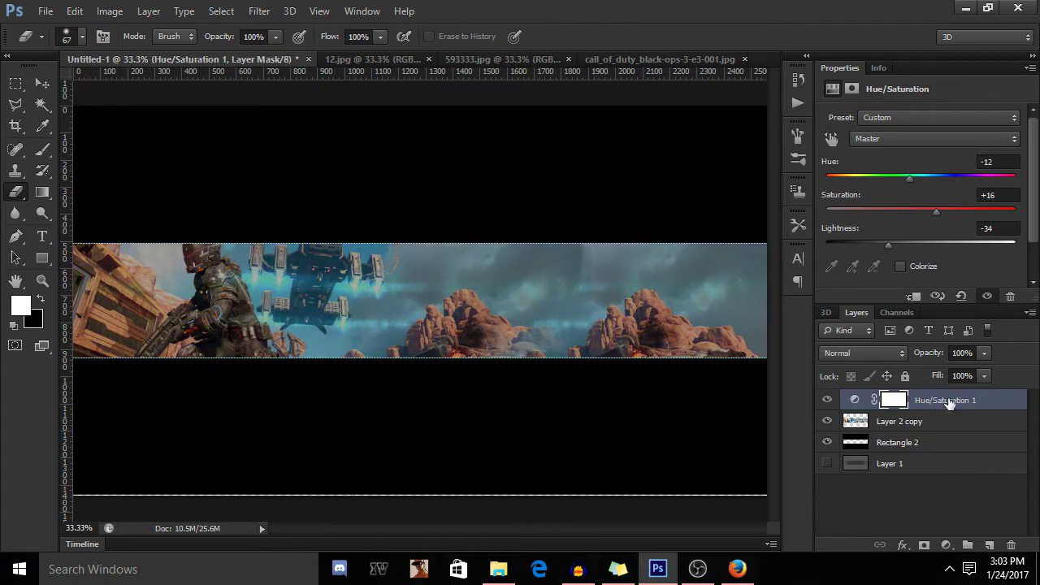
Step: Reopen the Hue/Saturation settings and shift the hue redder to reach Hue -26
left_click(940, 422)
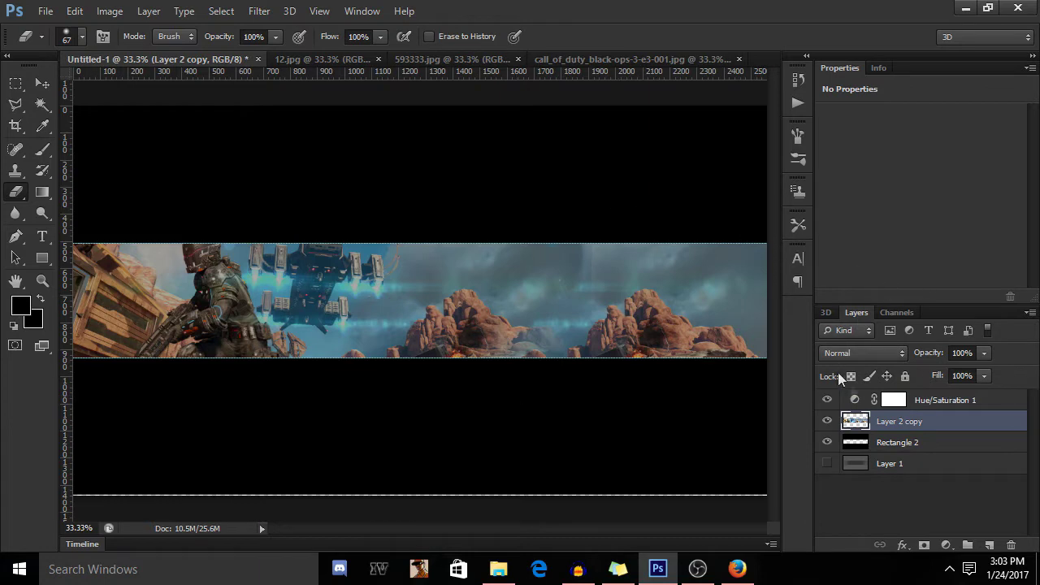
left_click(908, 401)
mouse_move(911, 174)
left_mouse_down()
mouse_move(874, 185)
mouse_move(949, 179)
mouse_move(894, 178)
left_mouse_up()
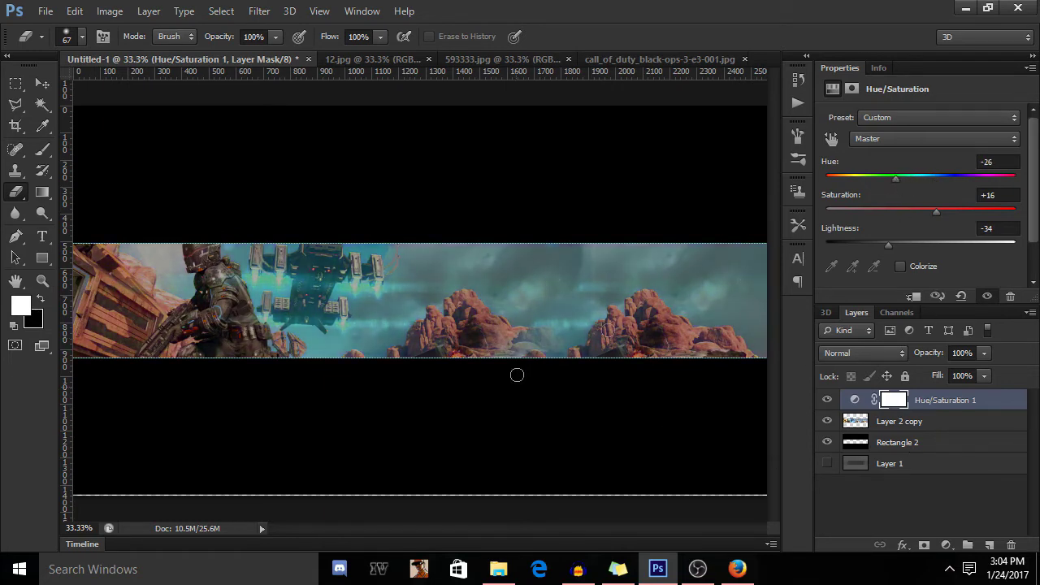
key("ctrl+minus")
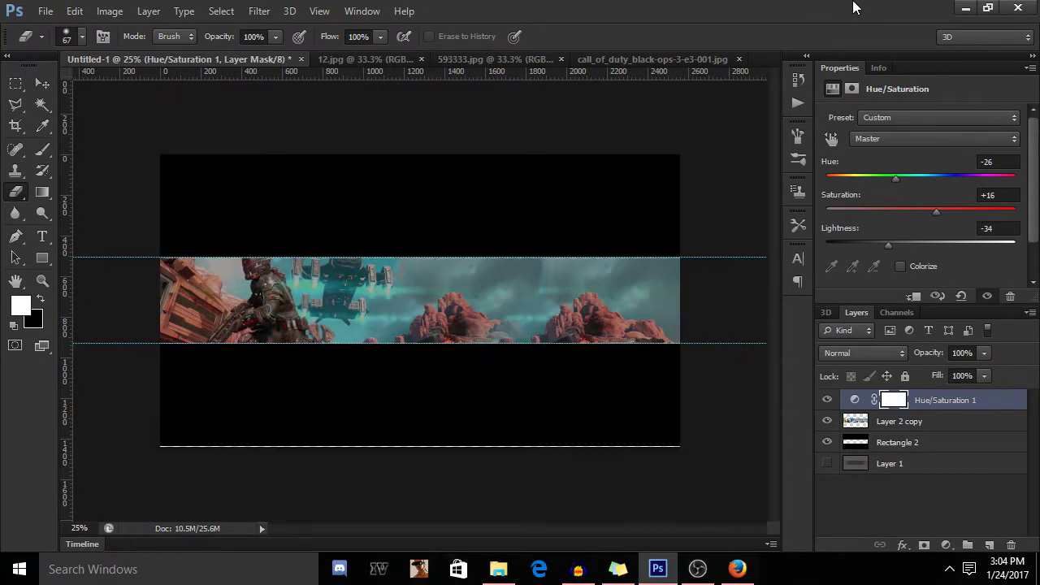
key("ctrl+plus")
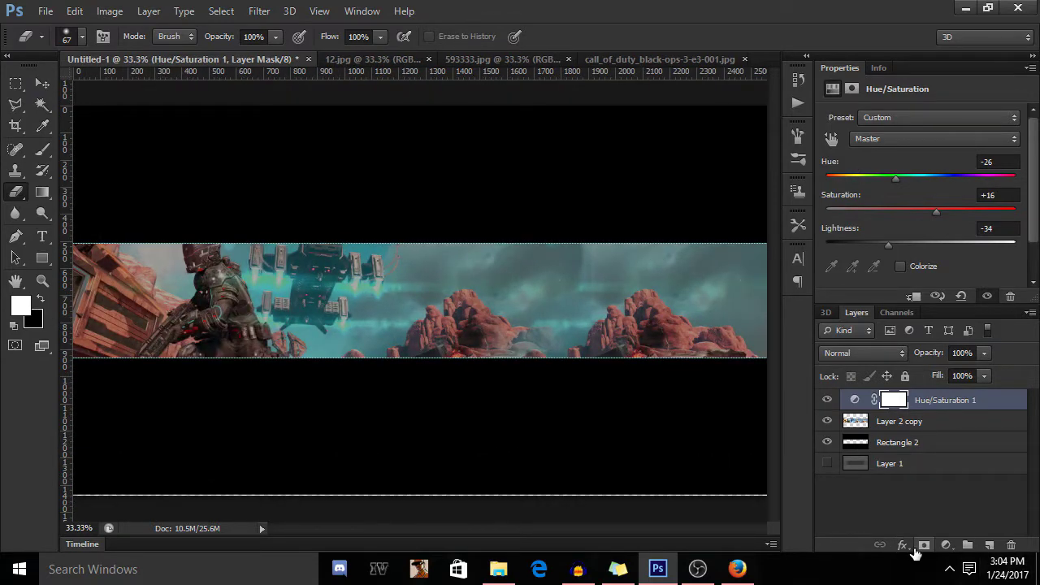
left_click(945, 544)
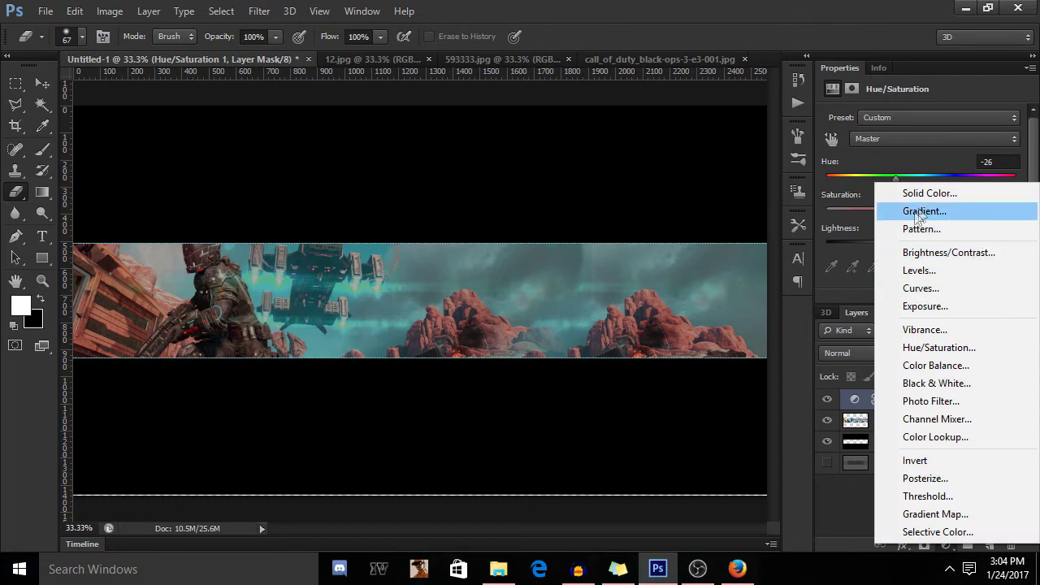
Step: Add an Exposure layer at +1.42, offset -0.1282, gamma 0.90, plus an empty layer above
left_click(922, 306)
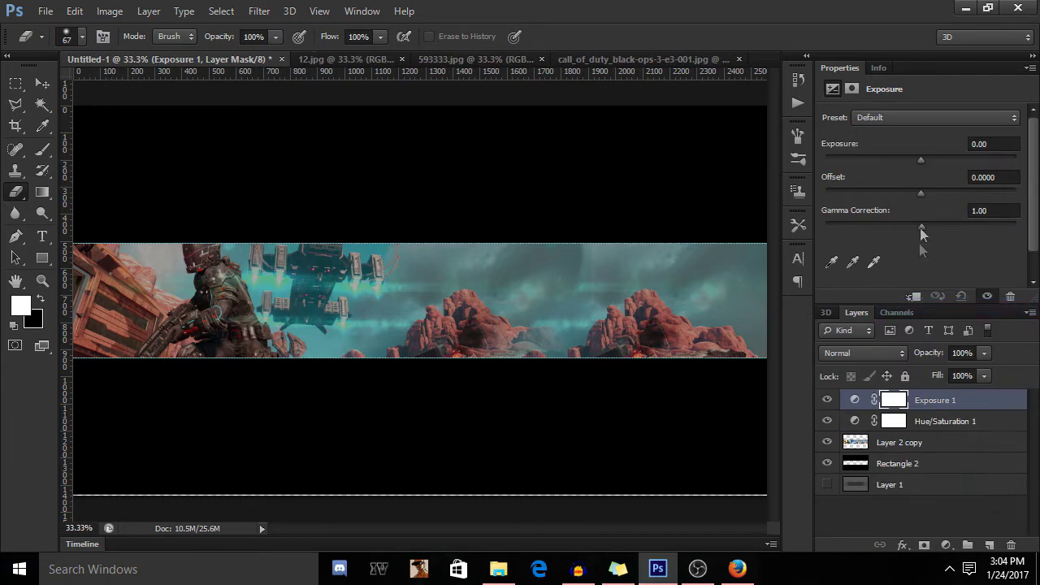
left_click_drag(922, 162, 896, 190)
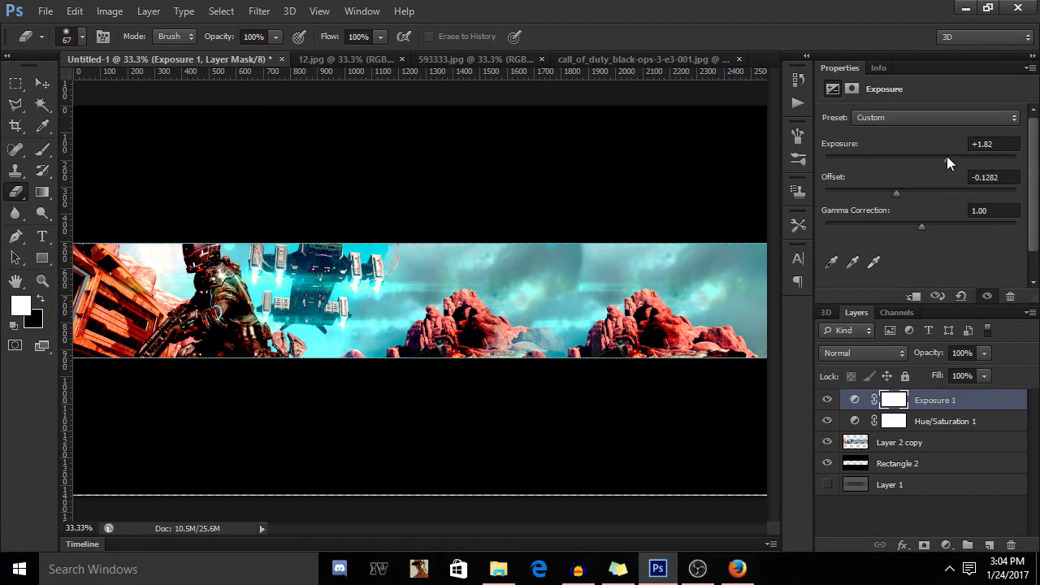
mouse_move(946, 159)
left_mouse_down()
mouse_move(928, 158)
mouse_move(941, 160)
left_mouse_up()
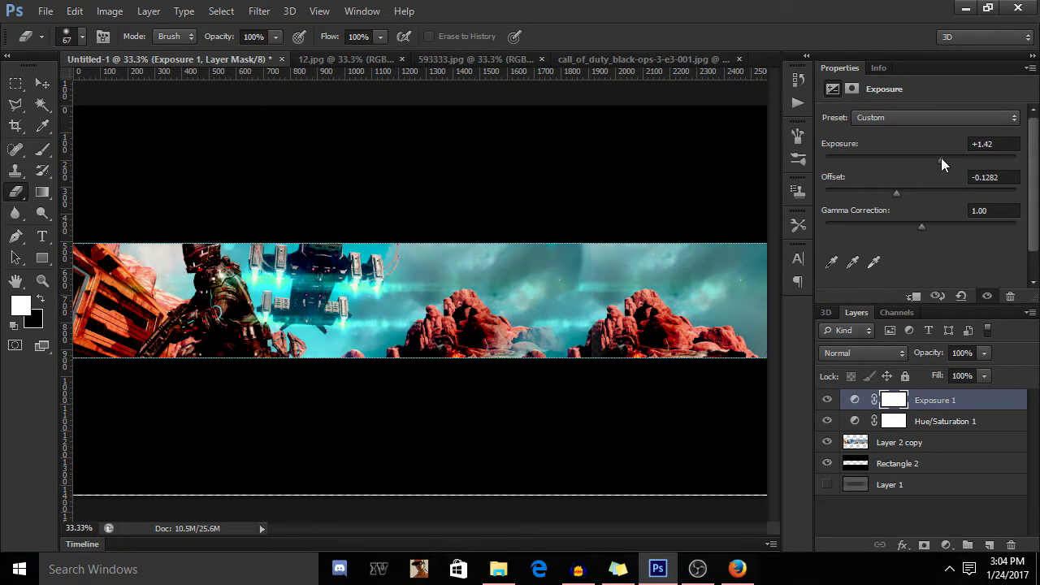
mouse_move(926, 225)
left_mouse_down()
mouse_move(940, 225)
mouse_move(884, 225)
mouse_move(955, 224)
mouse_move(904, 225)
mouse_move(926, 225)
left_mouse_up()
key("ctrl+minus")
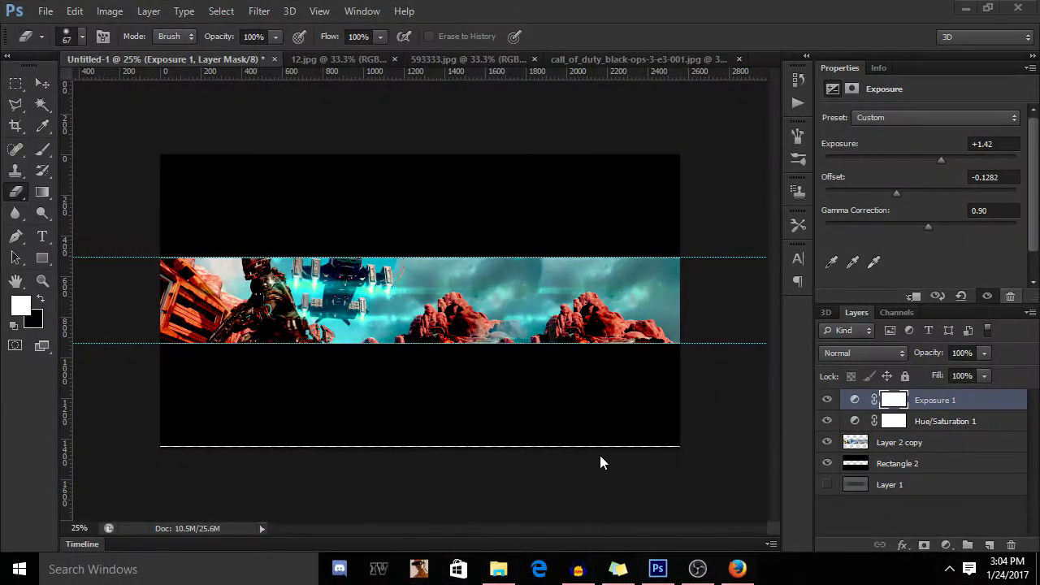
left_click(988, 545)
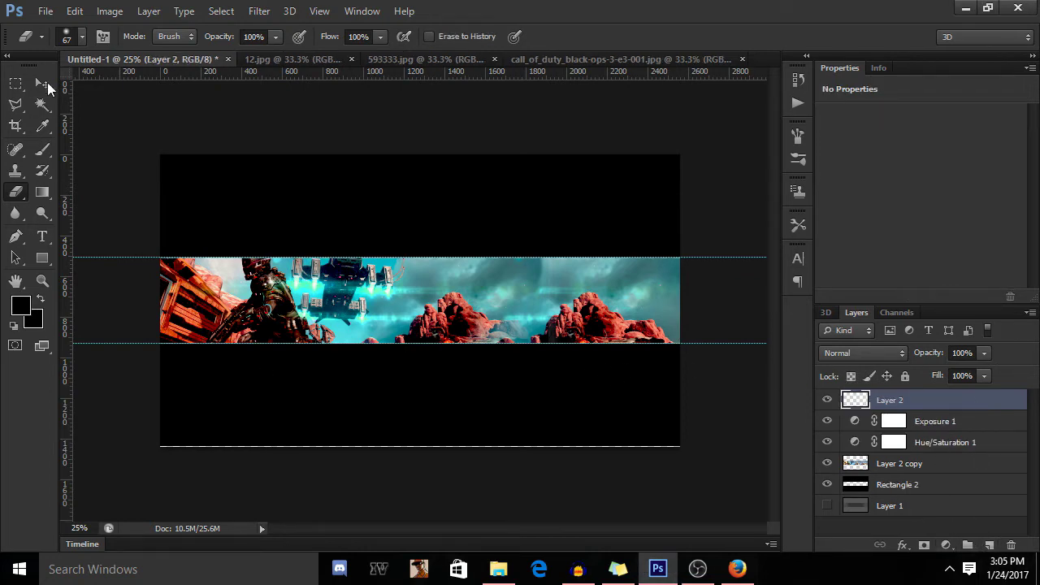
left_click(42, 12)
Step: Save the document as tut1.psd in the BGS folder, then fit the banner to the window
left_click(68, 205)
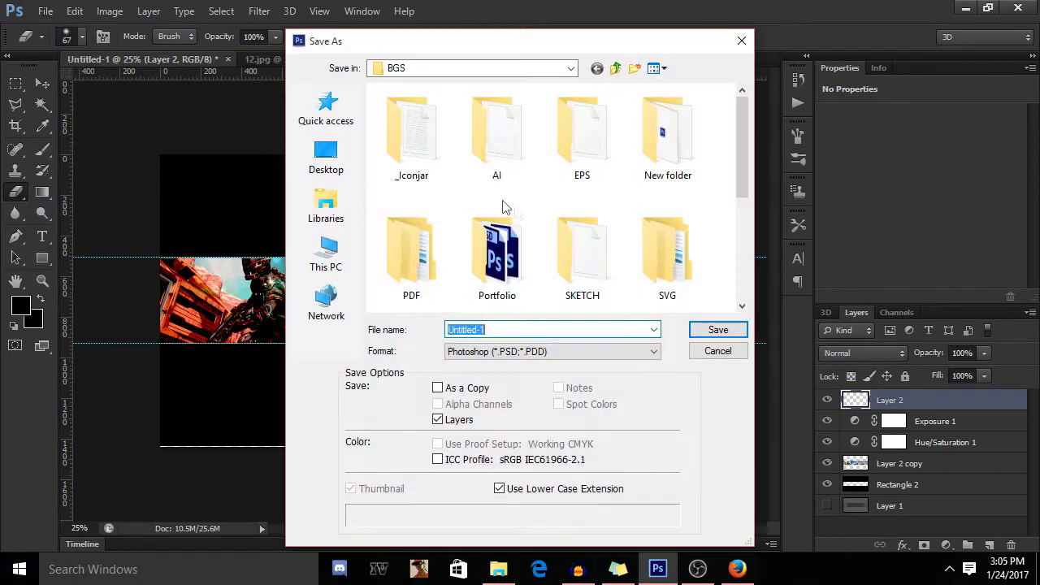
type("tut1")
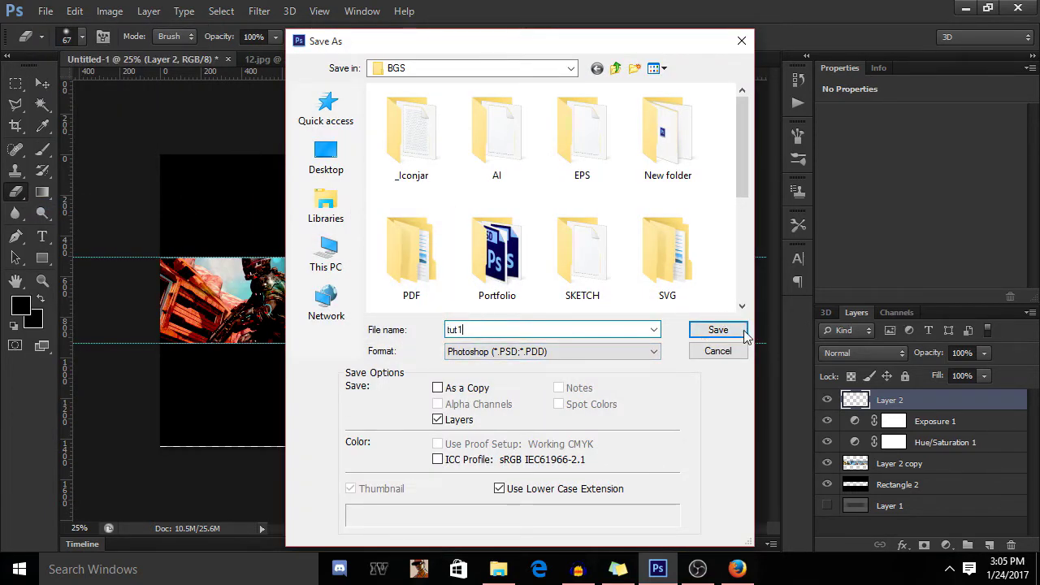
left_click(743, 332)
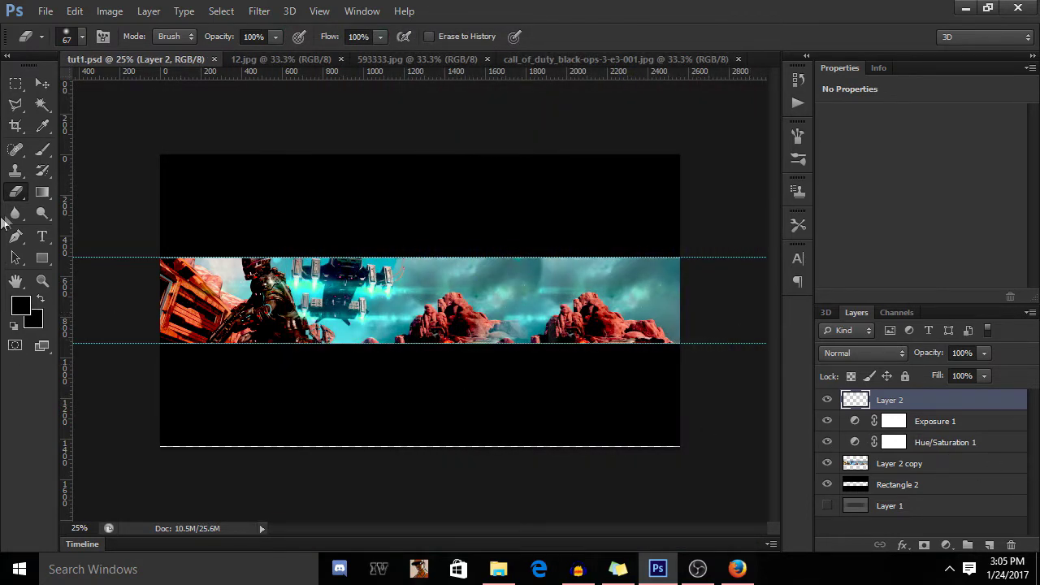
key("z")
key("ctrl+0")
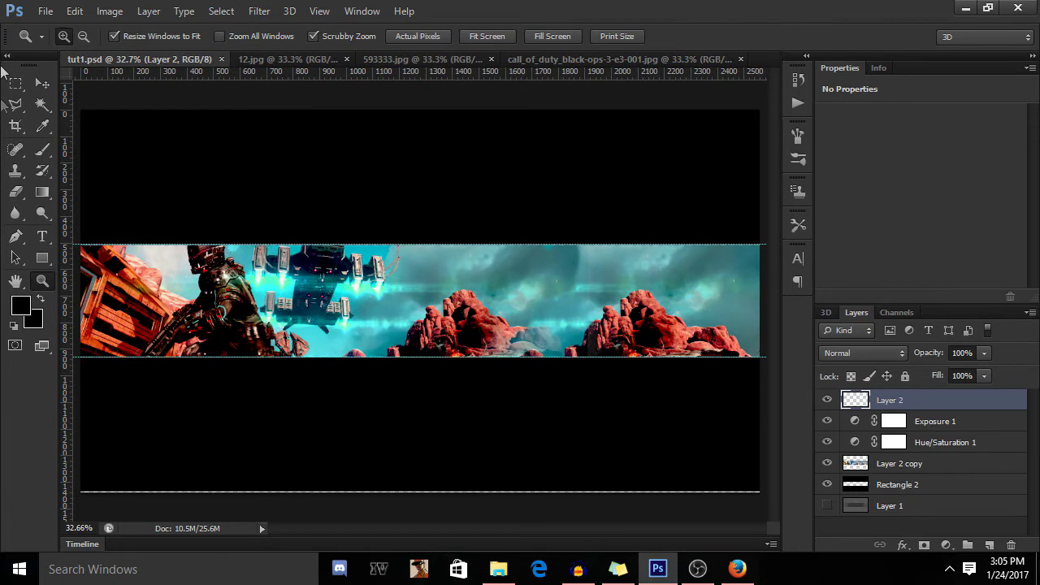
Step: Darken both banner ends with an 825 px soft brush, undoing the last stroke
left_click(42, 150)
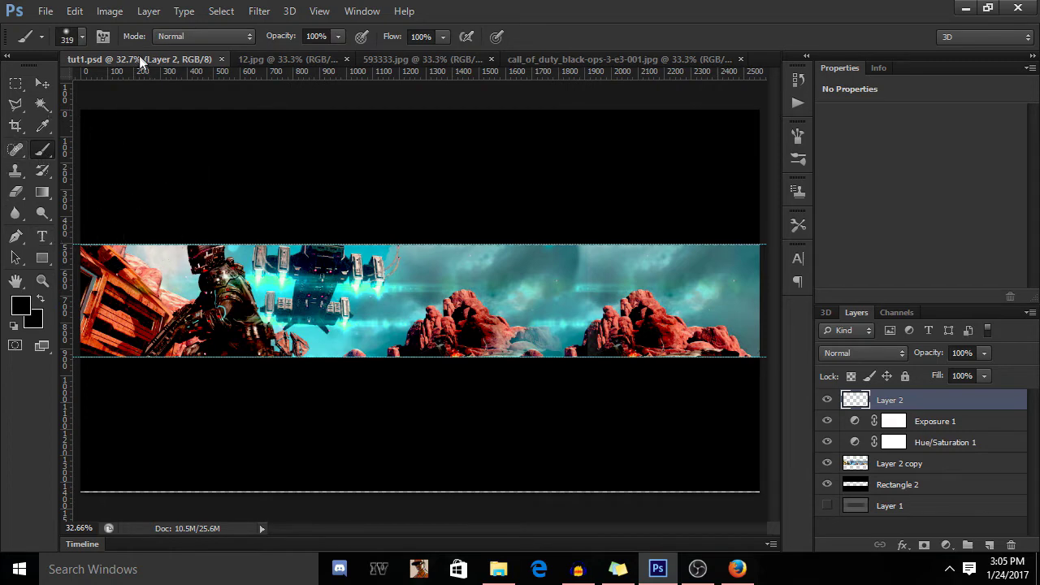
left_click(79, 42)
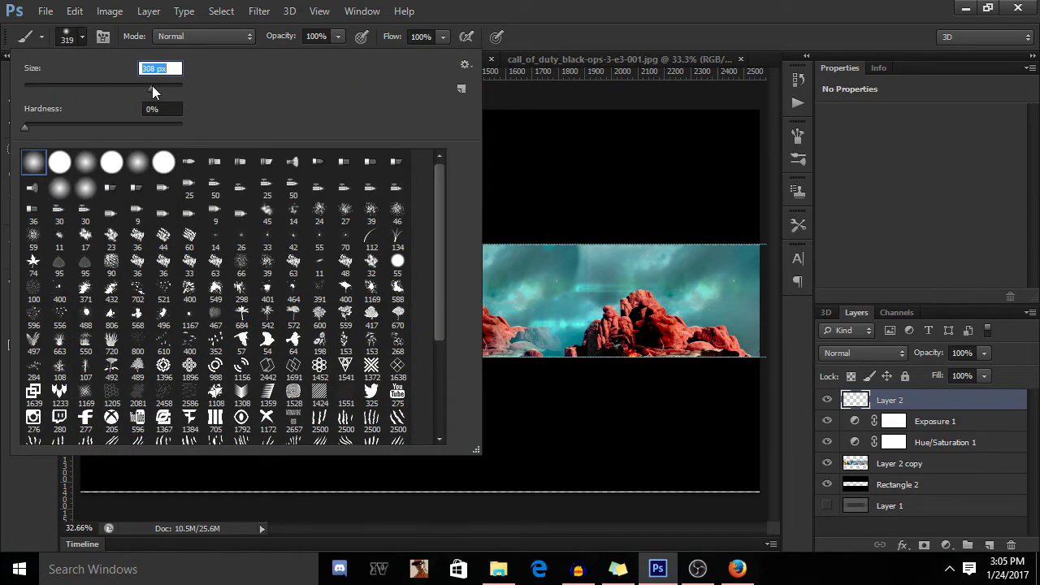
type("825")
left_click(944, 409)
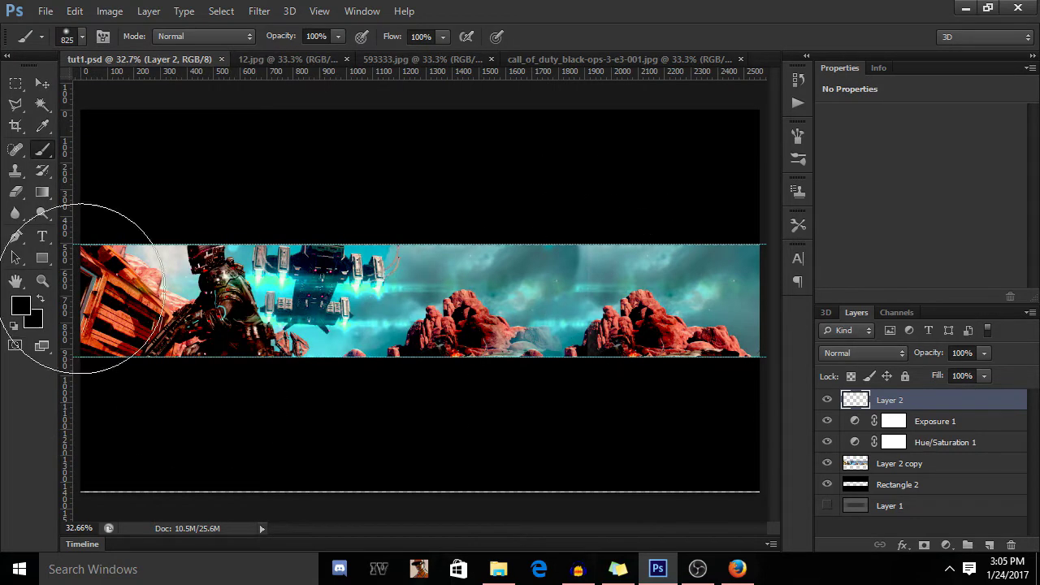
left_click_drag(70, 279, 132, 434)
left_click_drag(723, 231, 743, 344)
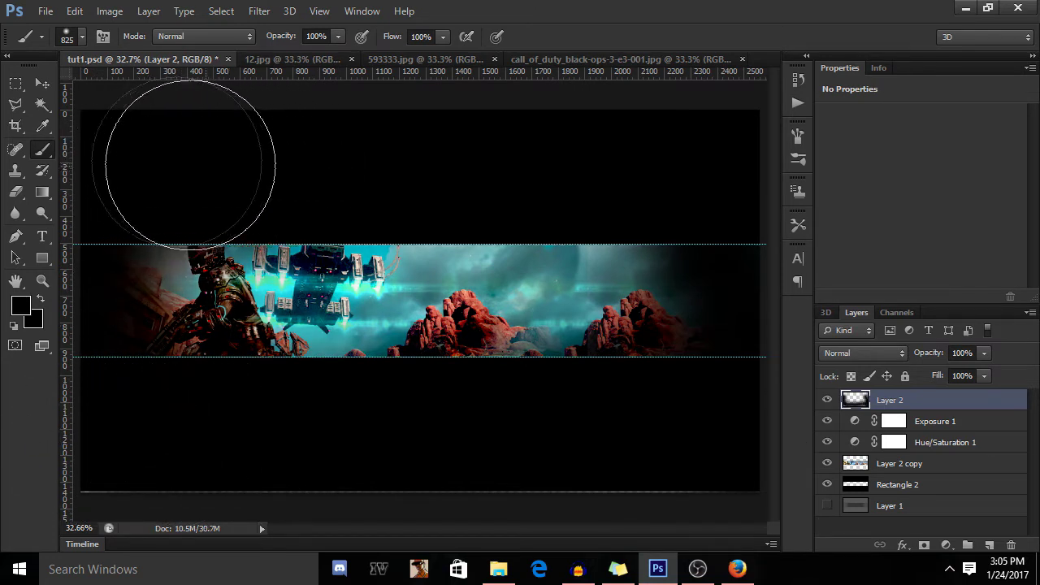
left_click_drag(569, 183, 594, 174)
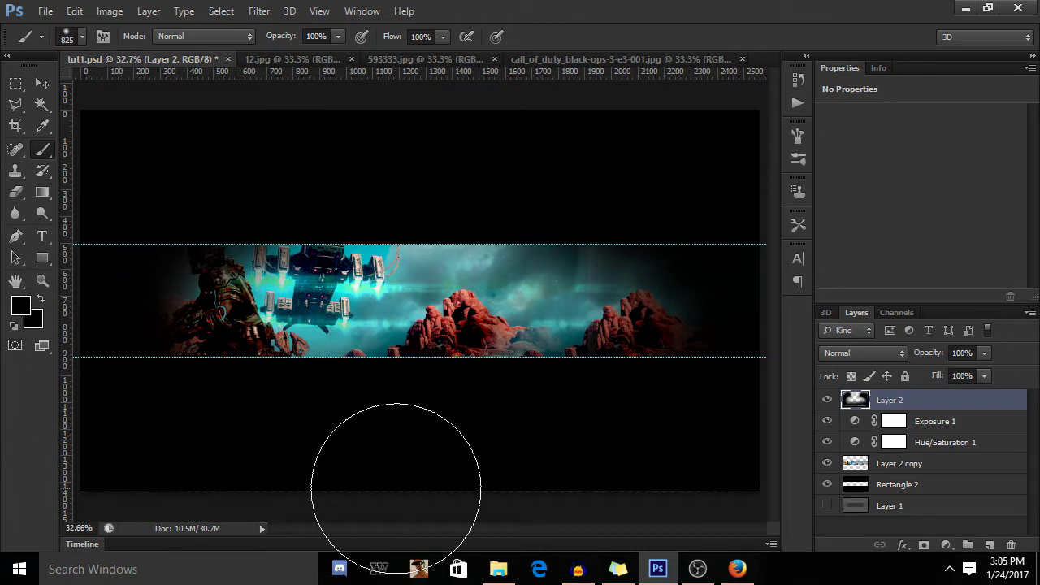
key("ctrl+z")
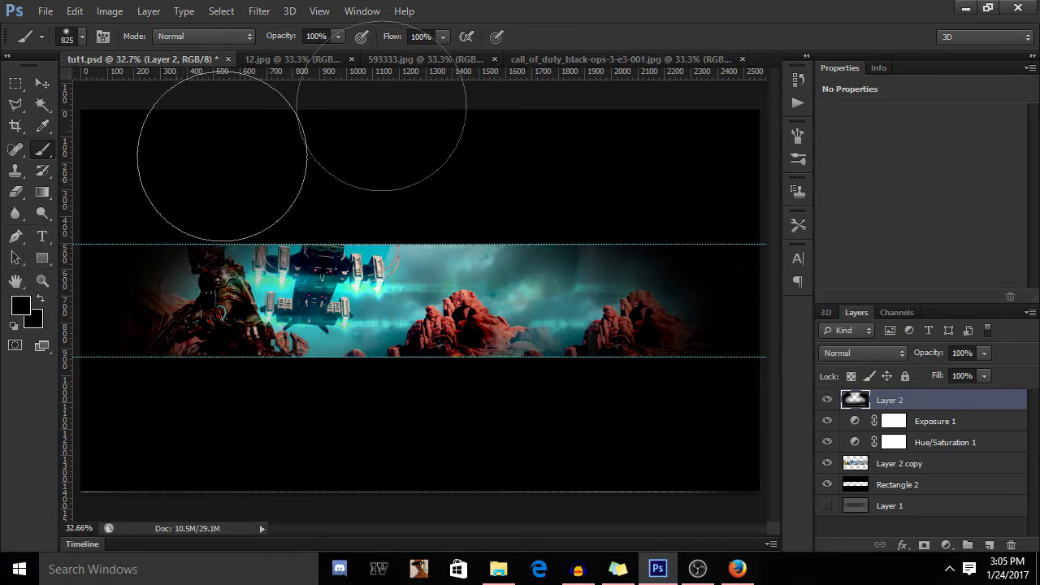
Step: Set Layer 2 opacity to 66%, make the foreground colour white, and close 12.jpg
left_click(986, 352)
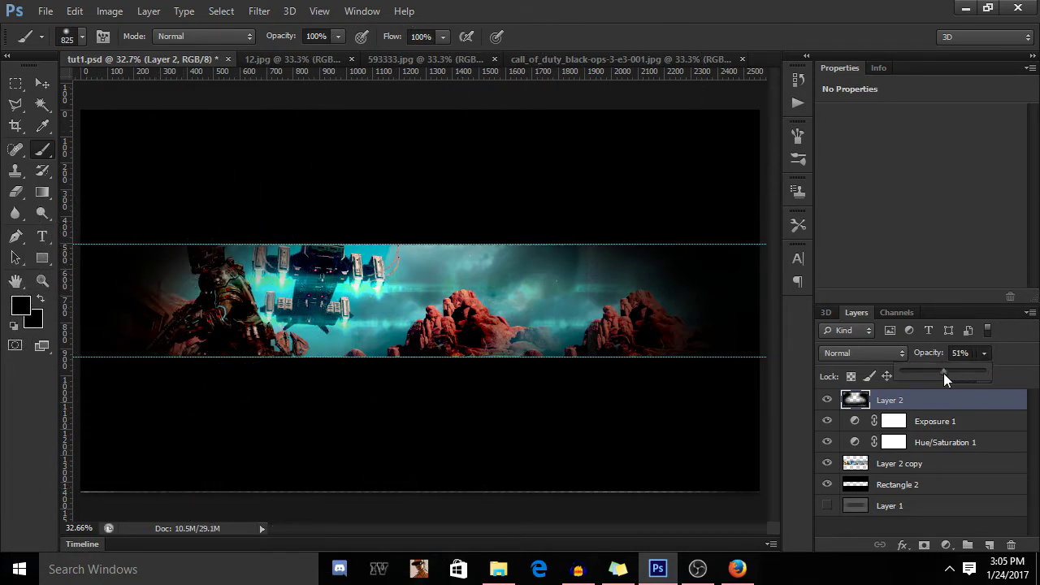
left_click_drag(943, 372, 961, 372)
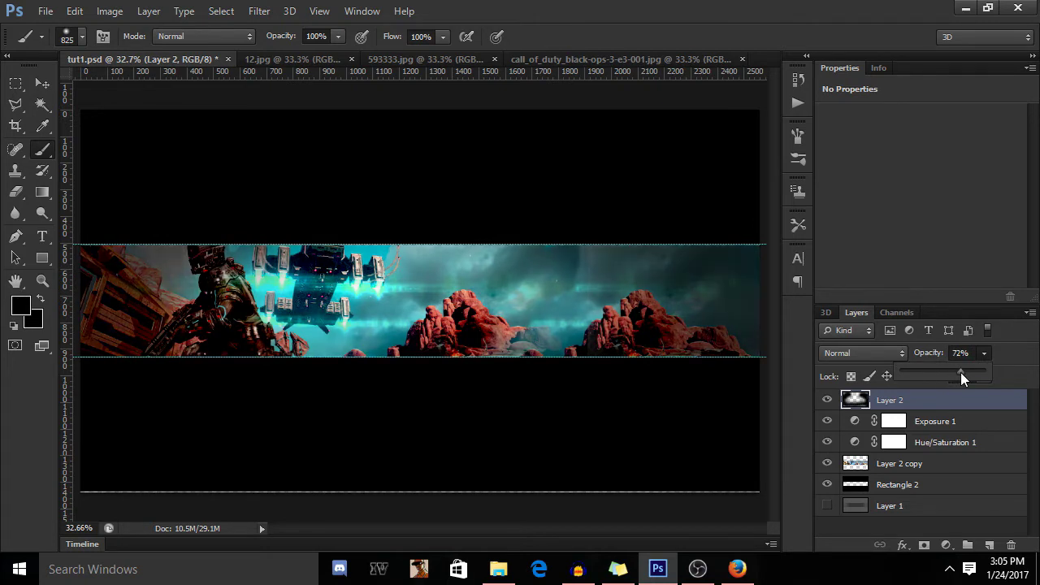
left_click(20, 304)
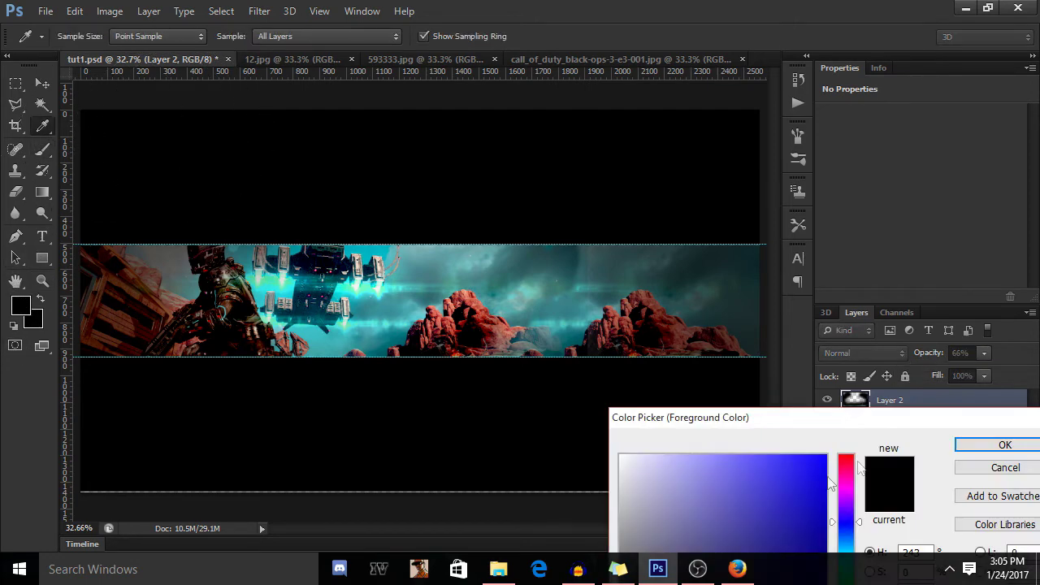
left_click(995, 447)
left_click(986, 352)
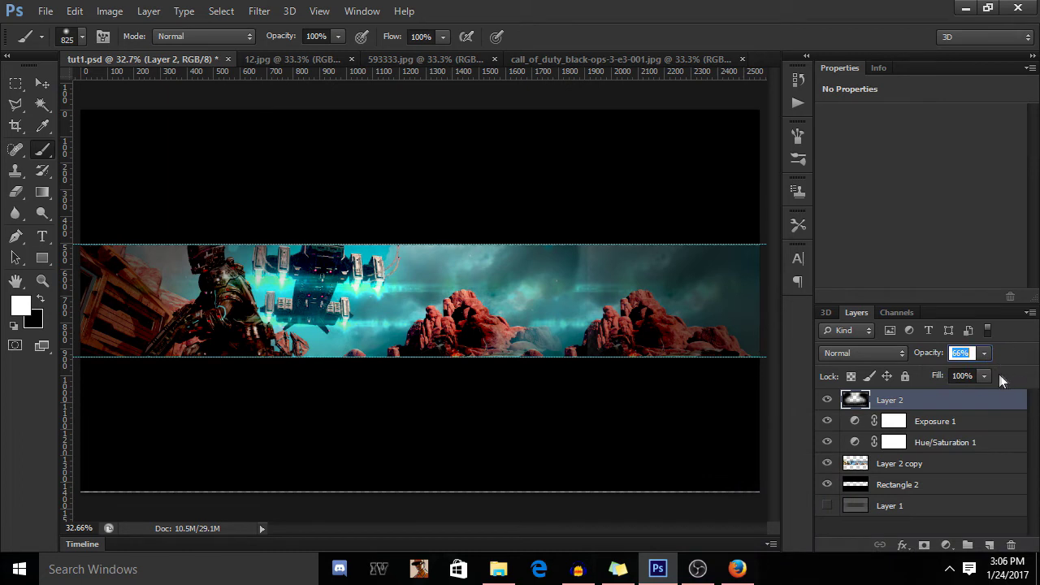
left_click(352, 60)
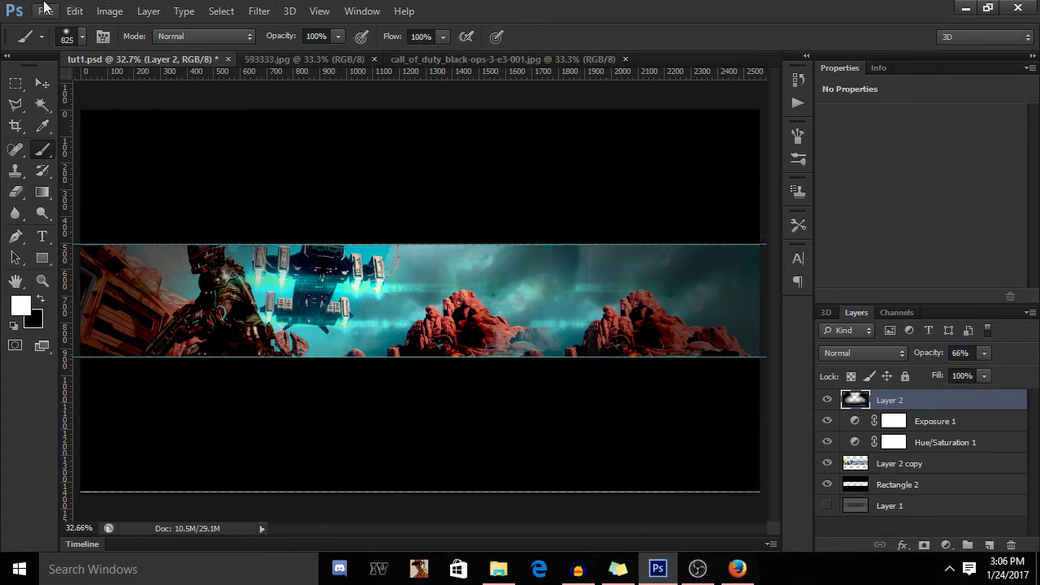
Step: Open the 2k Graphics Pack - By Visual.psd file and dismiss the brush-tool error
left_click(42, 12)
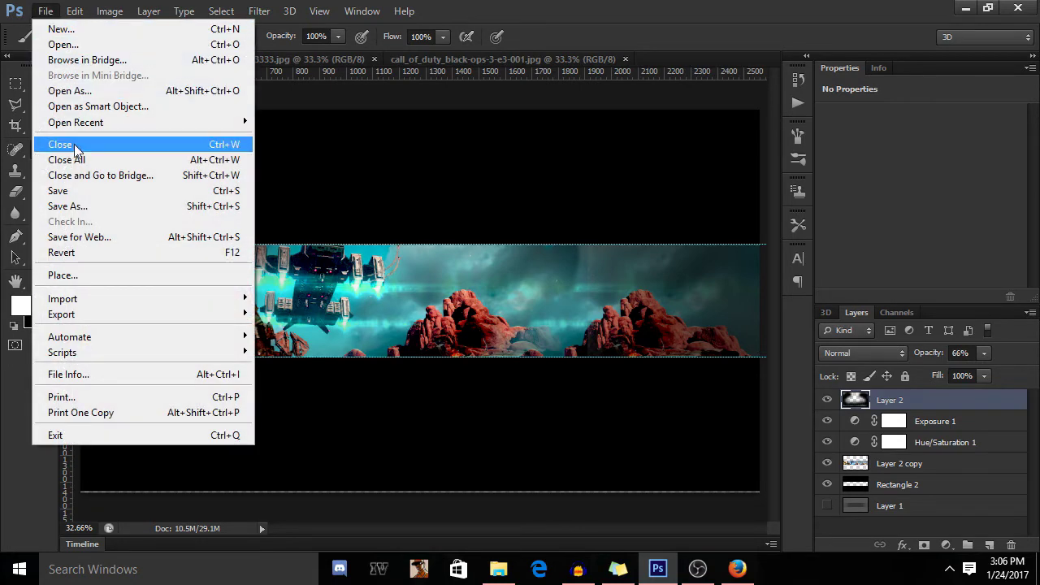
left_click(61, 45)
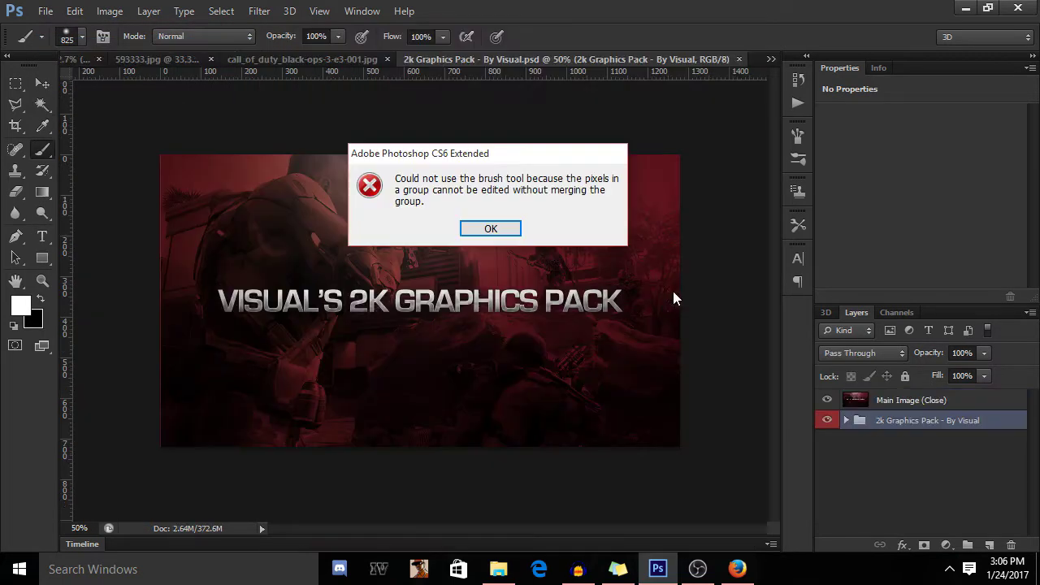
left_click(490, 229)
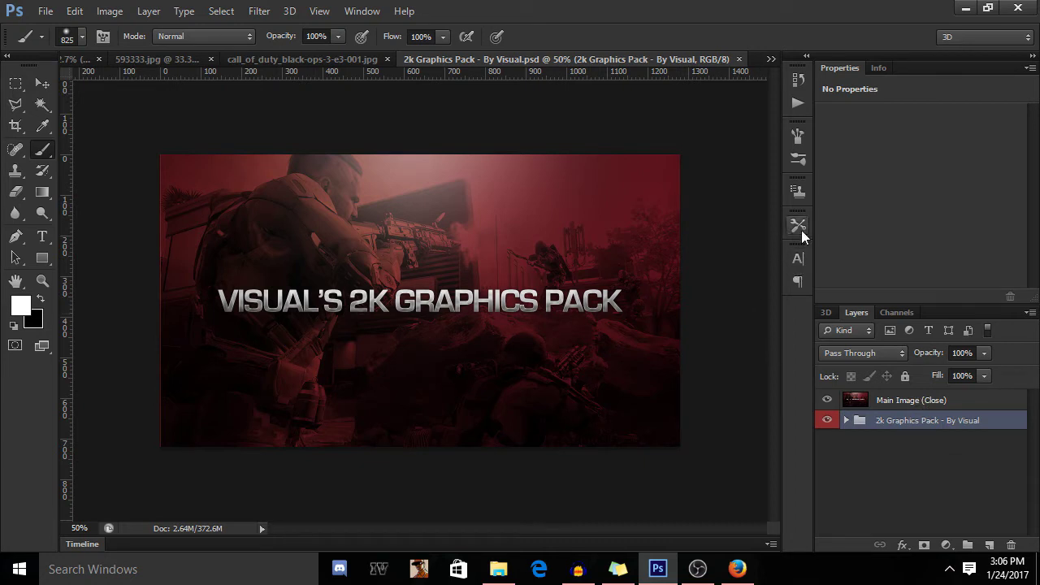
Step: Expand the pack's group and its Flares/Lights folder, and make the folder visible
left_click(846, 420)
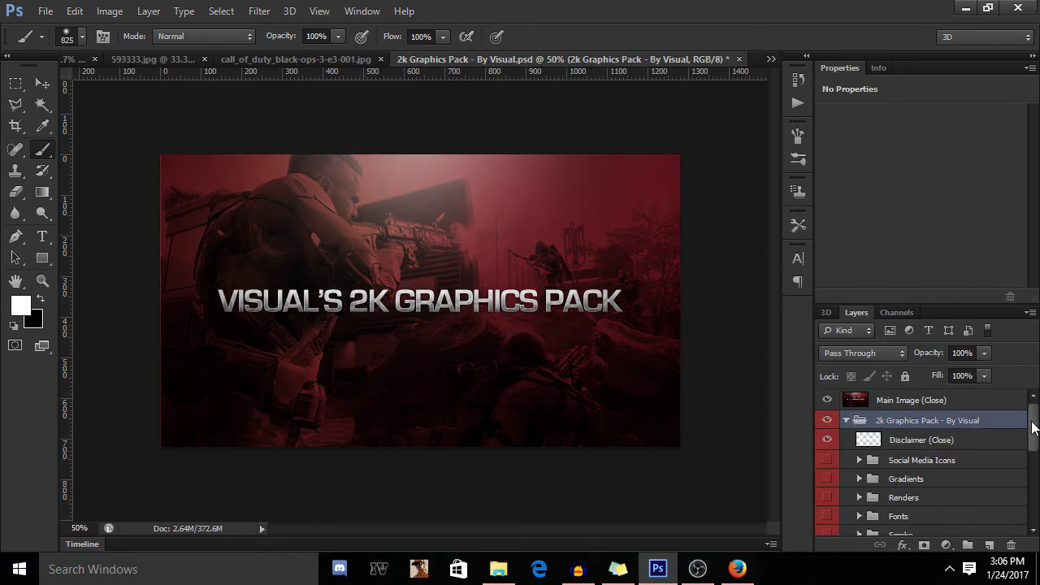
left_click_drag(1032, 428, 1033, 499)
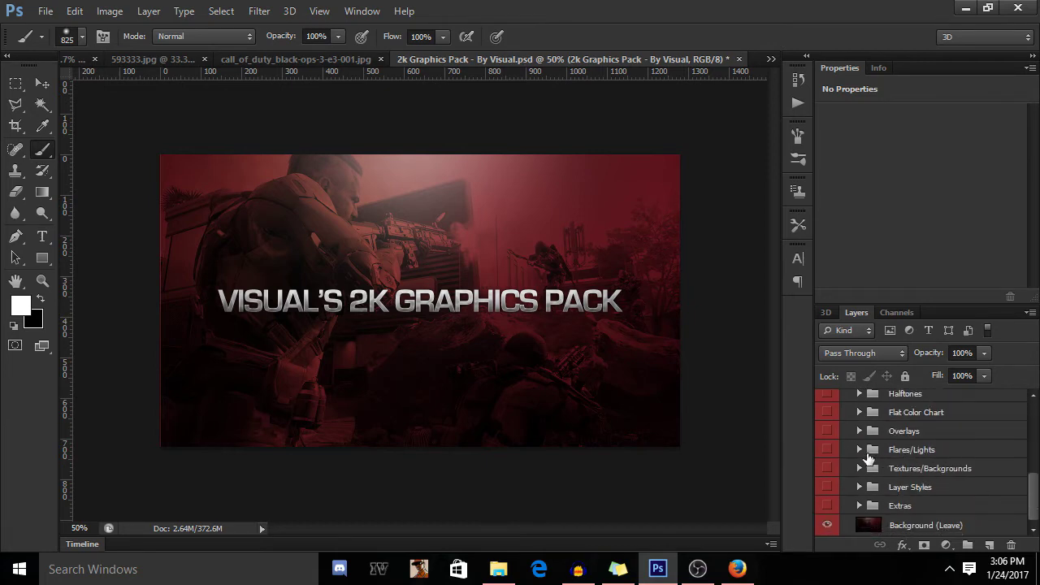
left_click(859, 449)
left_click_drag(1032, 455, 1033, 502)
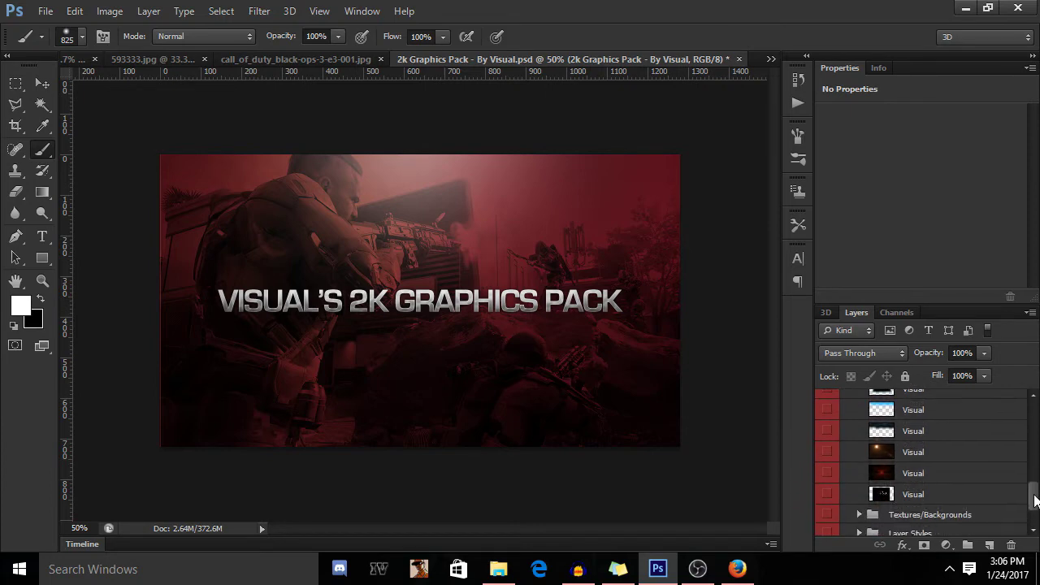
left_click(828, 453)
left_click_drag(1036, 499, 1033, 458)
left_click(827, 446)
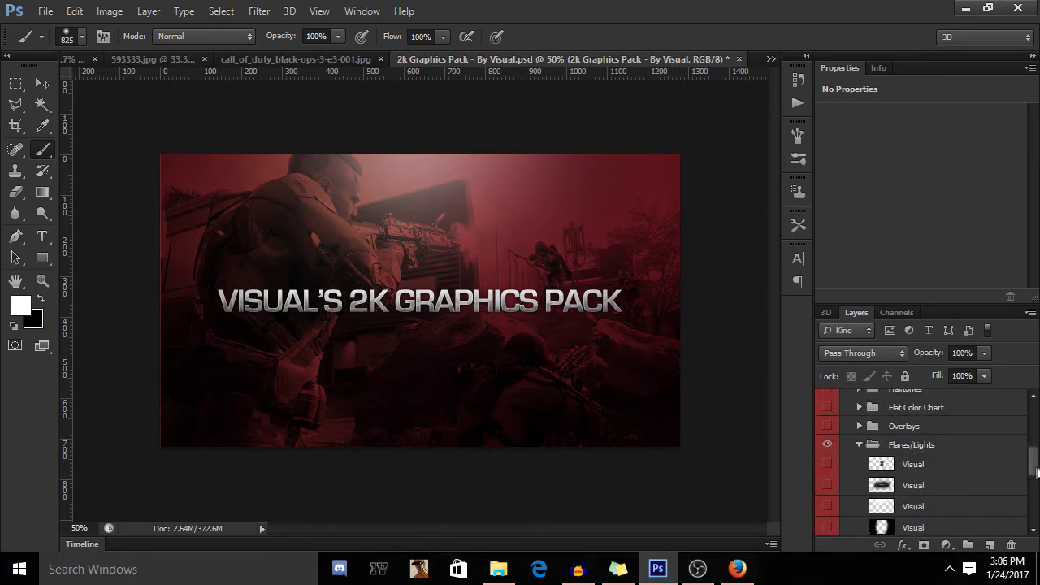
left_click_drag(1033, 471, 1032, 495)
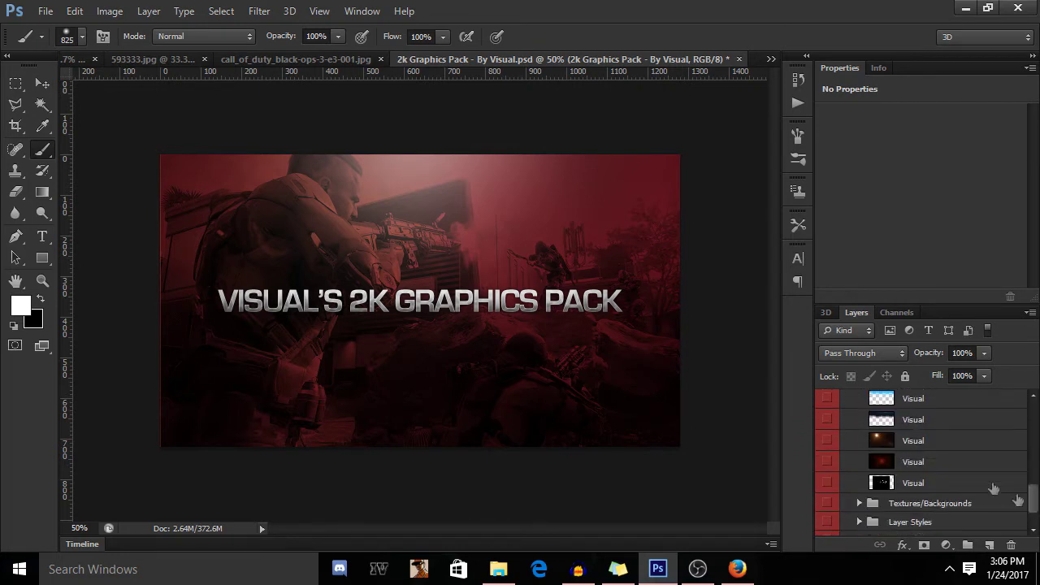
Step: Show the orange lens-flare layer, hide Main Image, and select the whole flare image
left_click(936, 461)
left_click(928, 443)
left_click(826, 441)
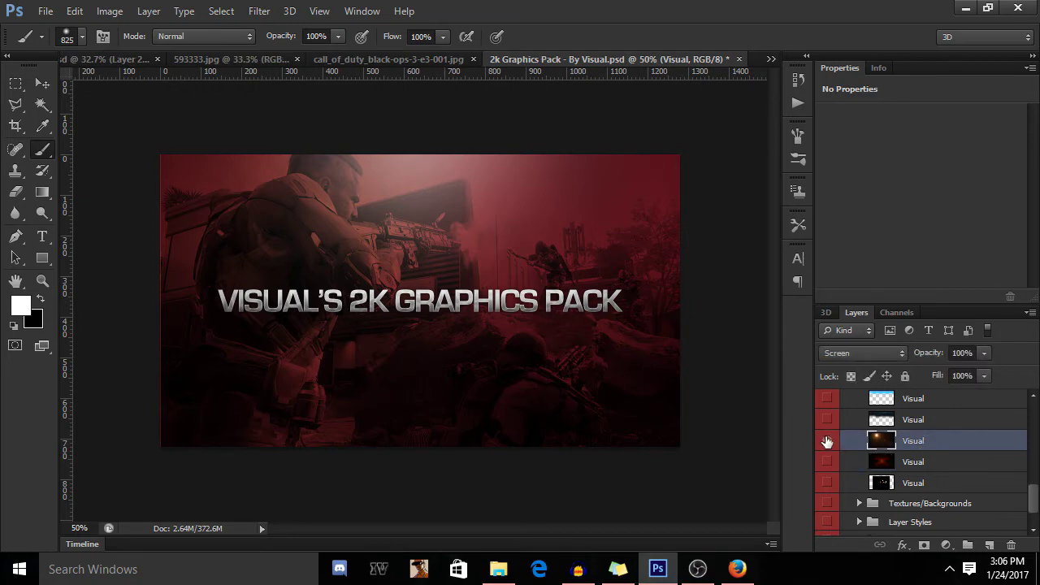
left_click(826, 441)
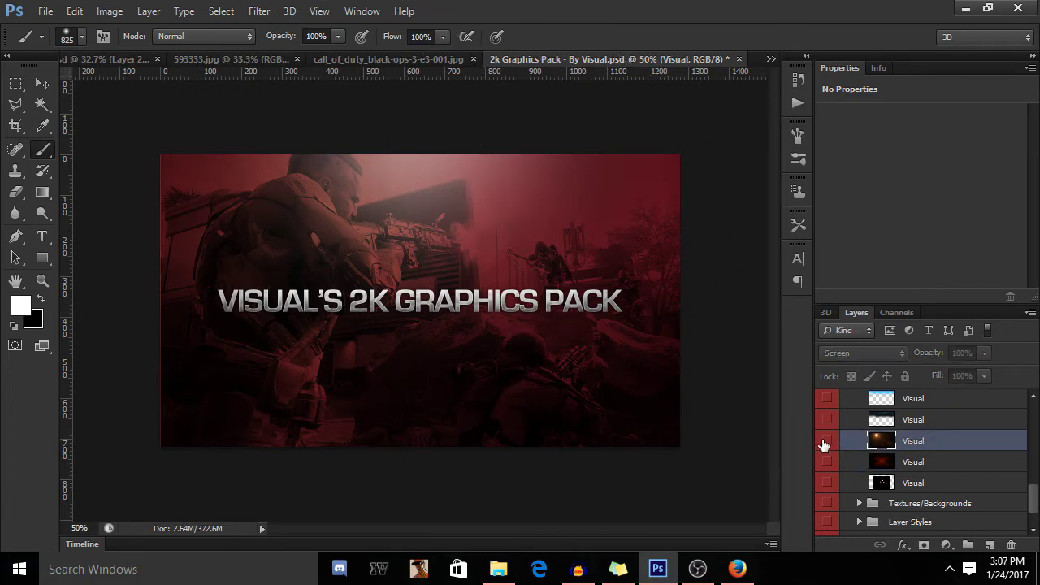
left_click(825, 441)
left_click_drag(1035, 497, 966, 382)
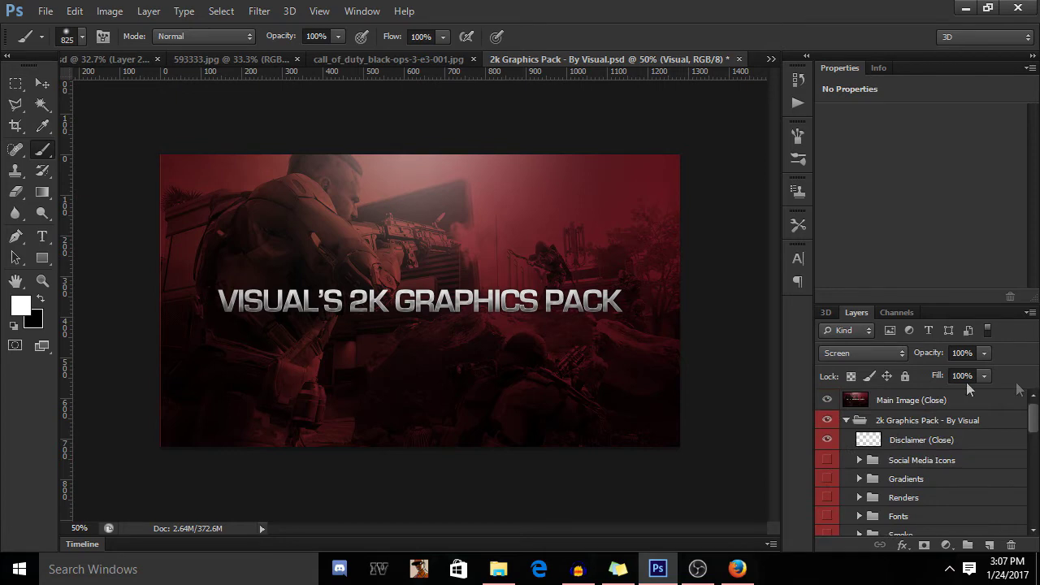
left_click(827, 400)
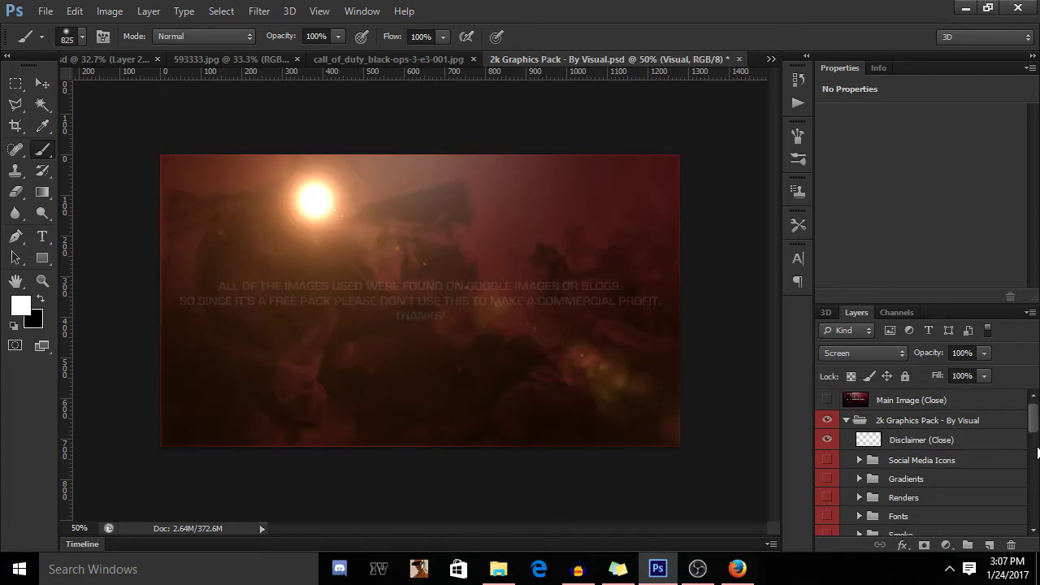
left_click_drag(1032, 418, 991, 485)
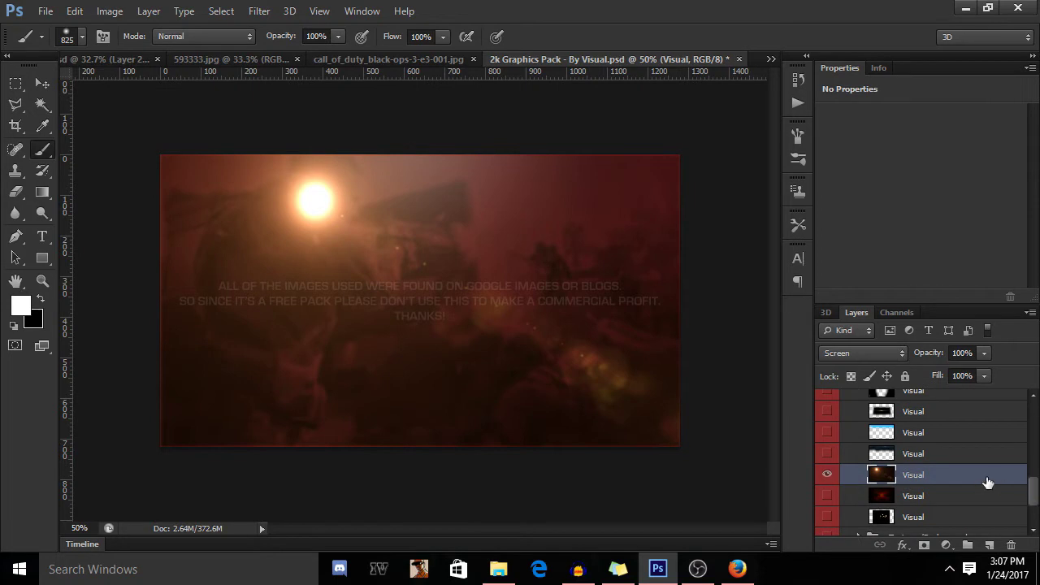
key("ctrl+a")
Step: Paste the flare into tut1.psd as Layer 3, blend it with Lighten, and move it upper left
left_click(105, 56)
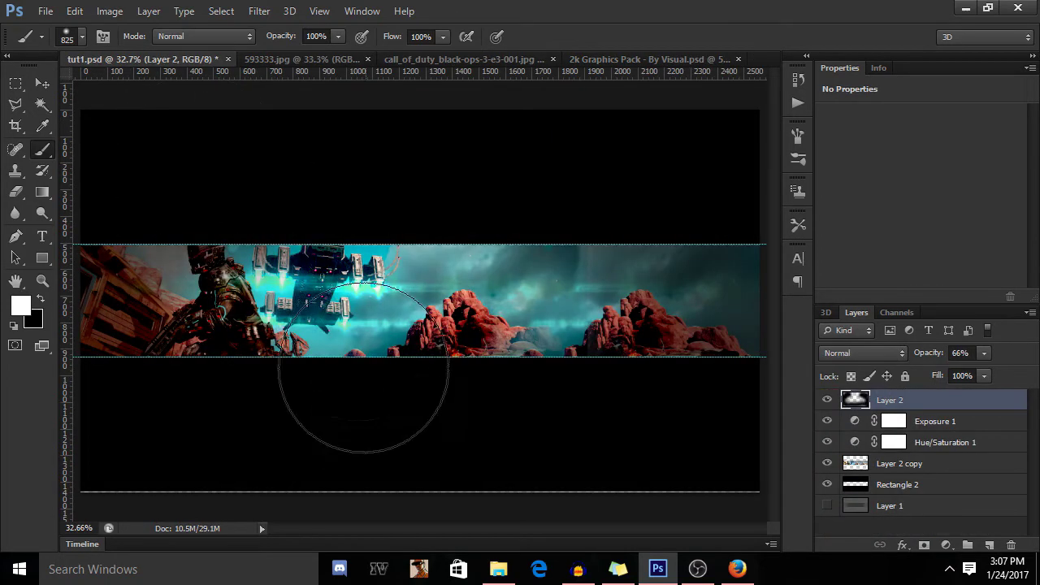
key("ctrl+v")
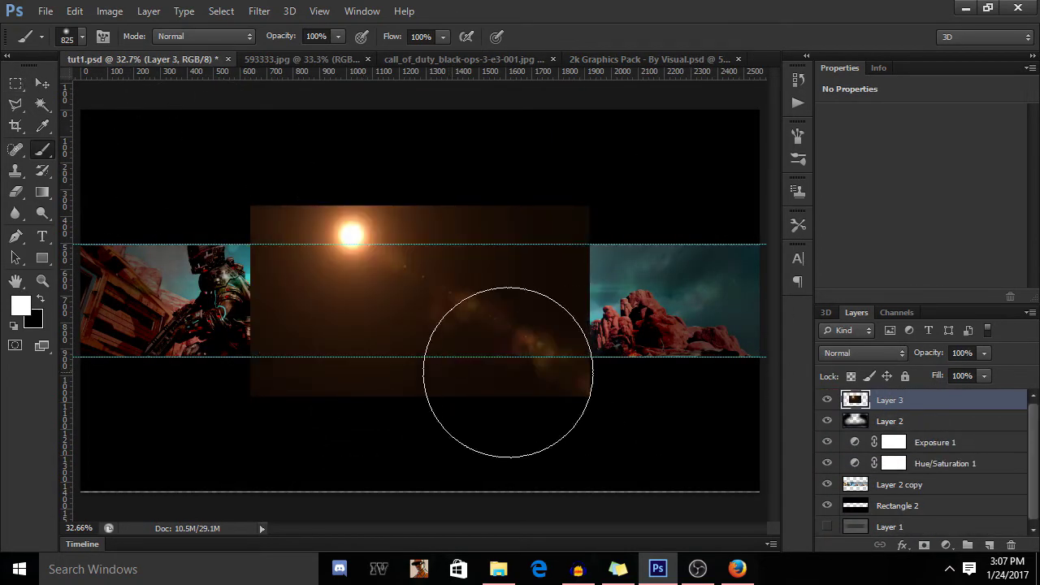
left_click_drag(375, 280, 369, 310)
left_click(895, 355)
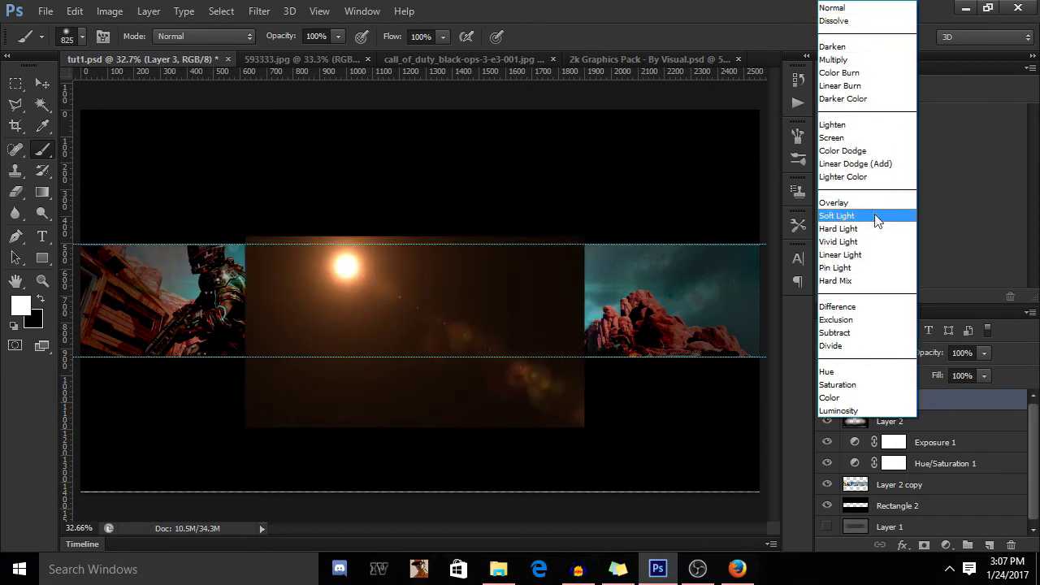
left_click(845, 126)
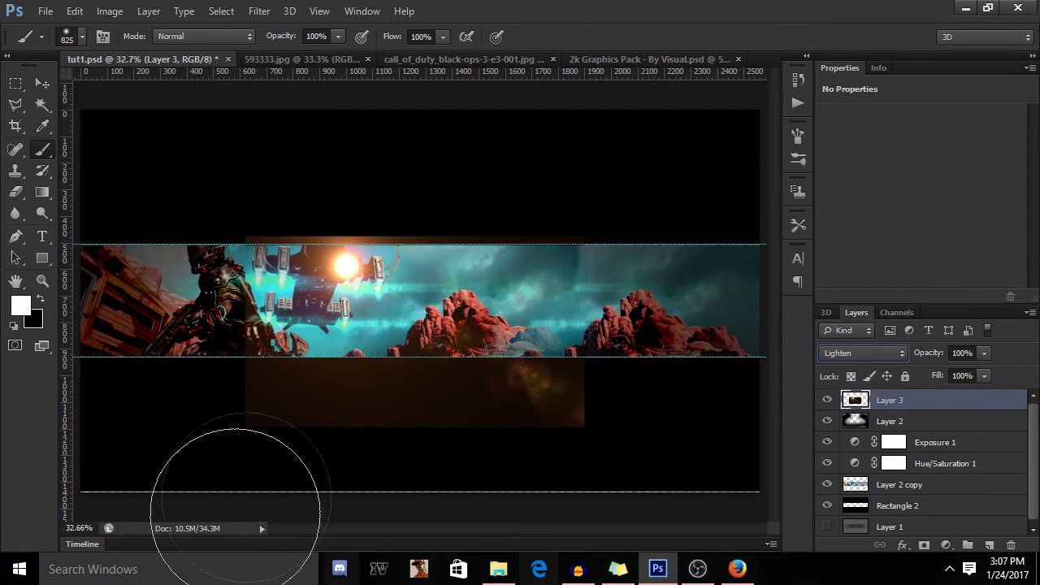
left_click(37, 81)
left_click_drag(410, 298, 230, 277)
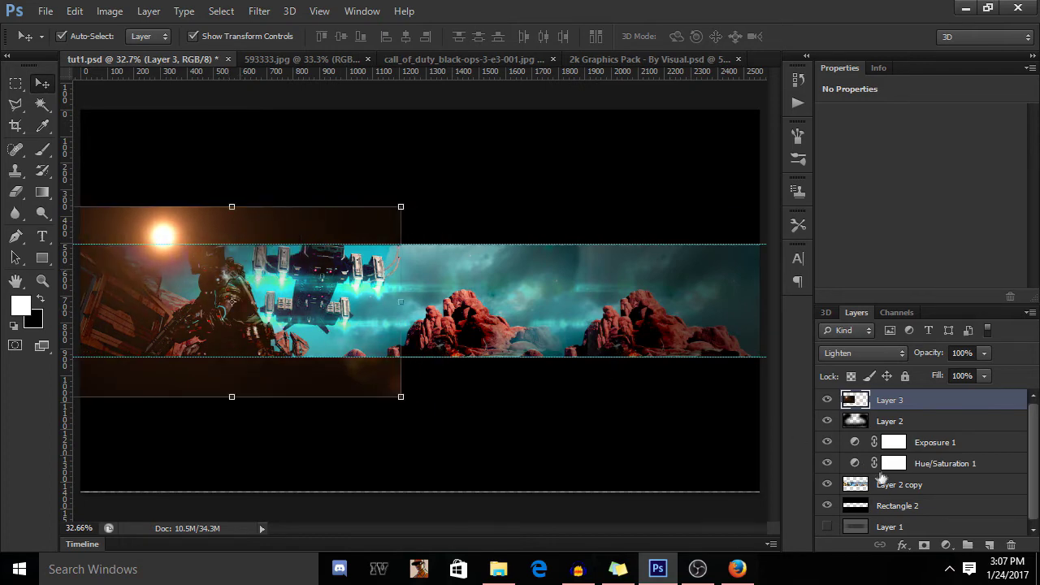
Step: Switch the flare layer's blend mode to Screen and shift it into place above the soldier
left_click(863, 353)
left_click(853, 143)
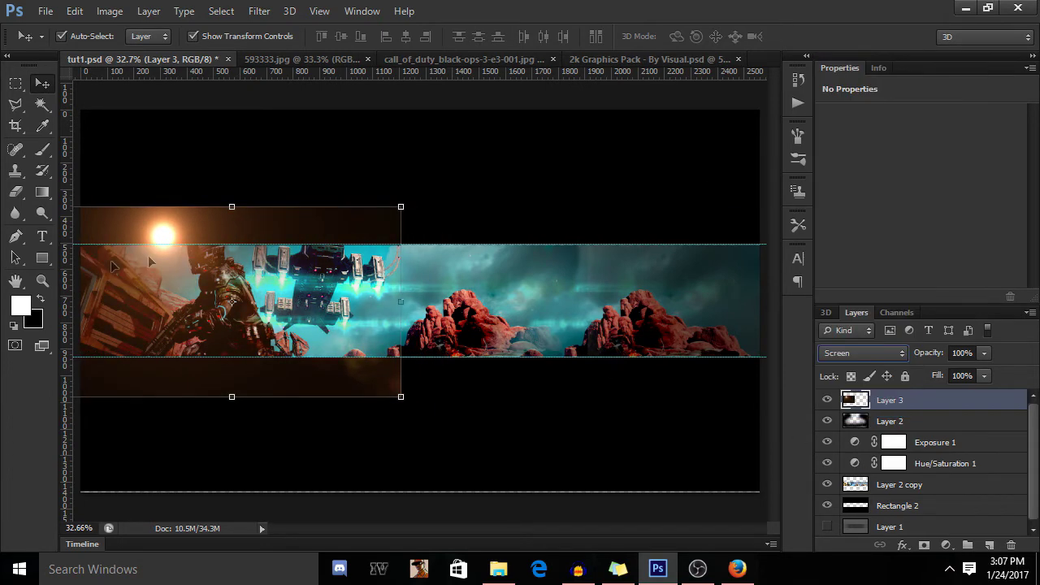
left_click_drag(151, 240, 277, 238)
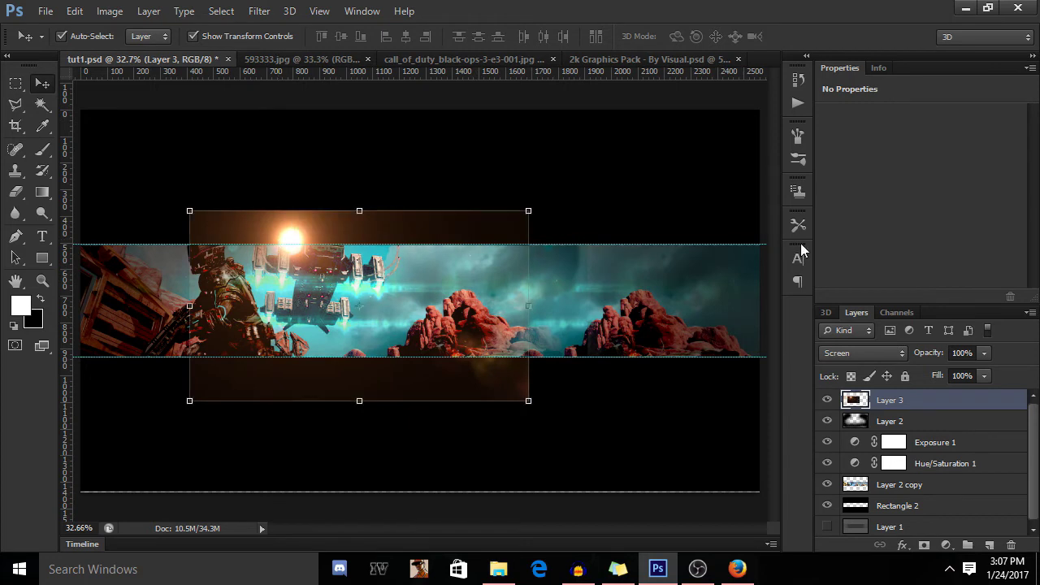
left_click(15, 193)
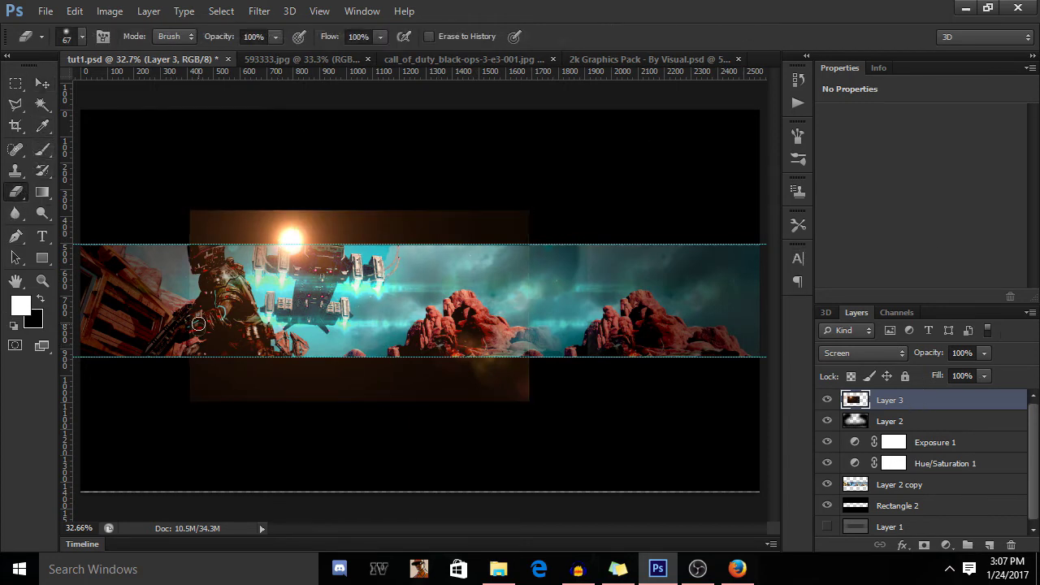
Step: Enlarge the eraser to 308 px and erase the glow's right part around the banner
left_click(82, 37)
left_click_drag(99, 86, 151, 85)
key("Return")
mouse_move(476, 362)
left_mouse_down()
mouse_move(517, 258)
mouse_move(521, 214)
mouse_move(535, 516)
mouse_move(541, 405)
mouse_move(499, 394)
mouse_move(114, 402)
mouse_move(176, 359)
mouse_move(163, 144)
left_mouse_up()
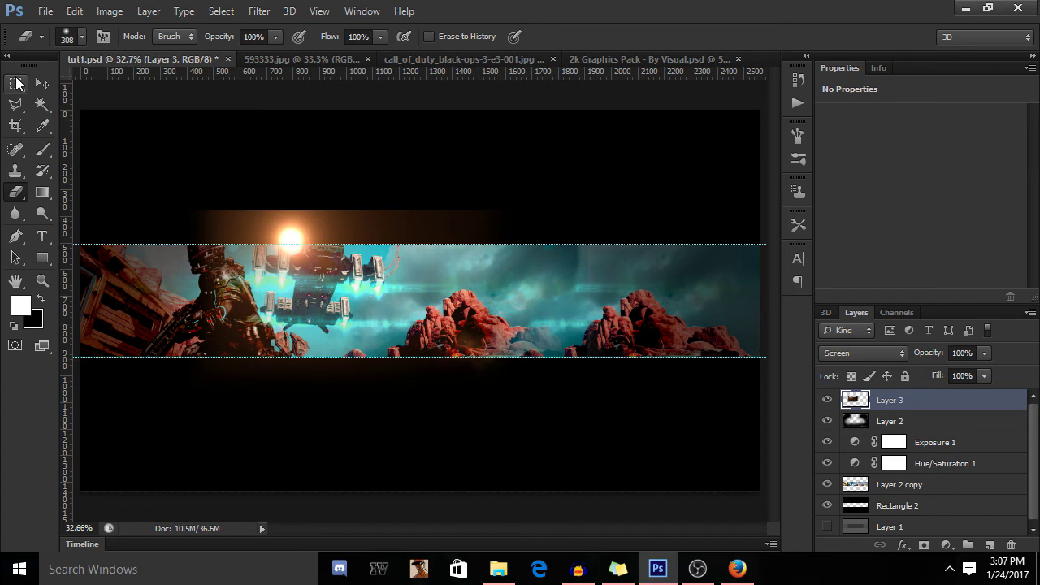
Step: Marquee-select and delete the glow above and below the banner, then deselect and zoom to 50%
left_click(16, 83)
left_click_drag(173, 183, 567, 243)
key("Delete")
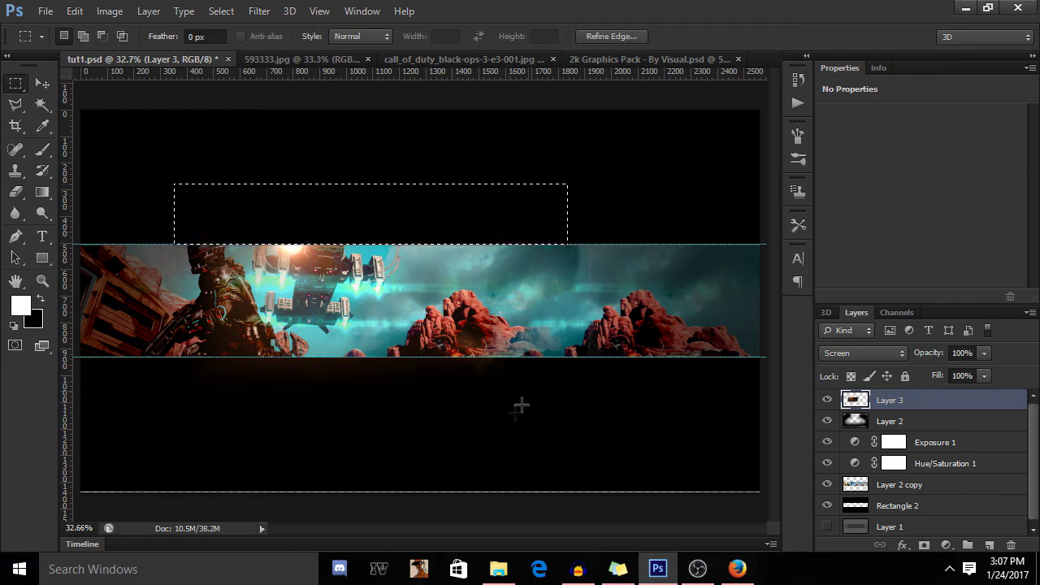
left_click_drag(631, 398, 178, 358)
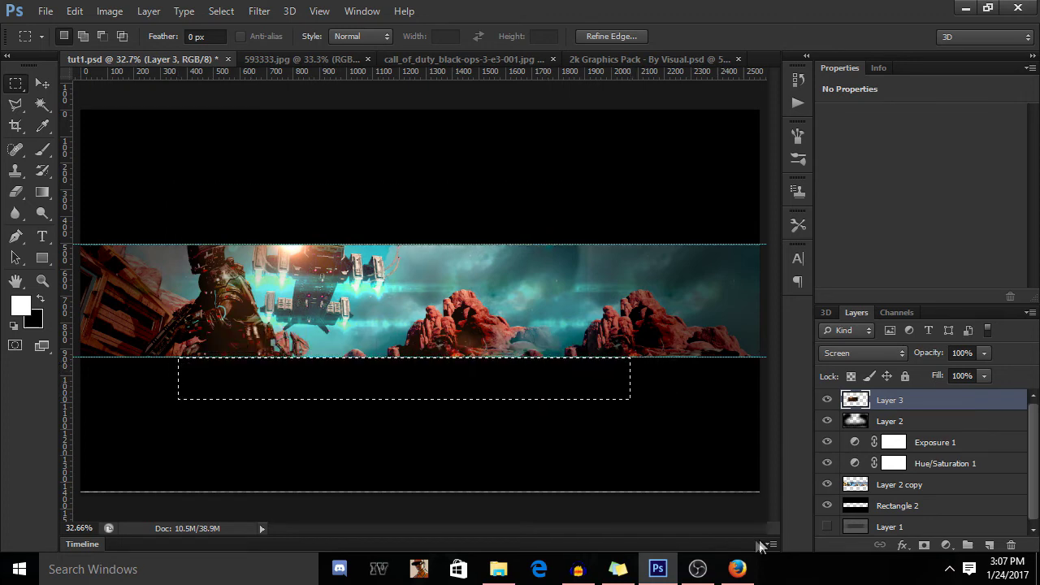
key("ctrl+d")
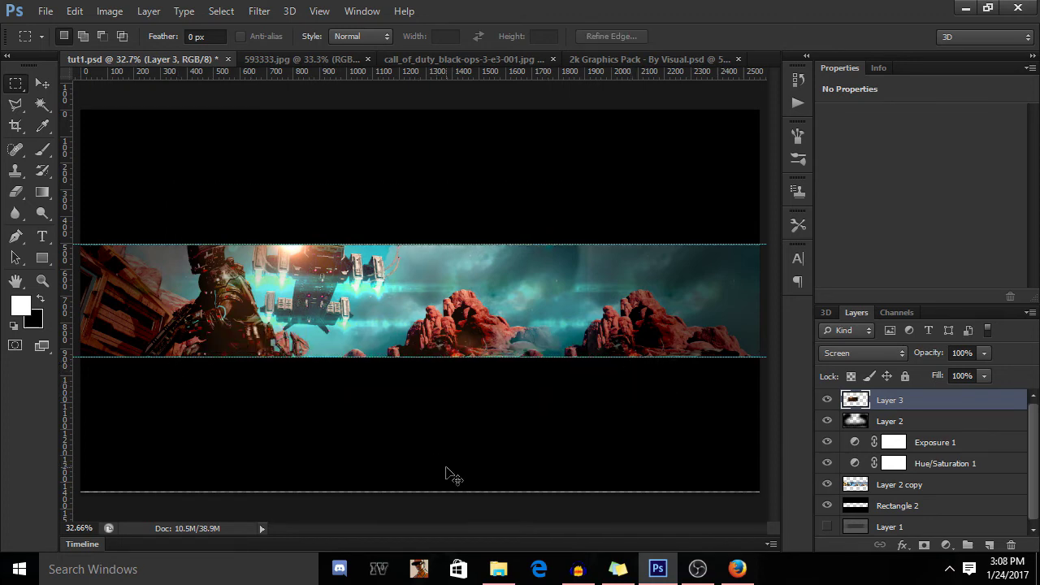
key("ctrl+minus")
key("ctrl+minus")
key("ctrl+plus")
key("ctrl+plus")
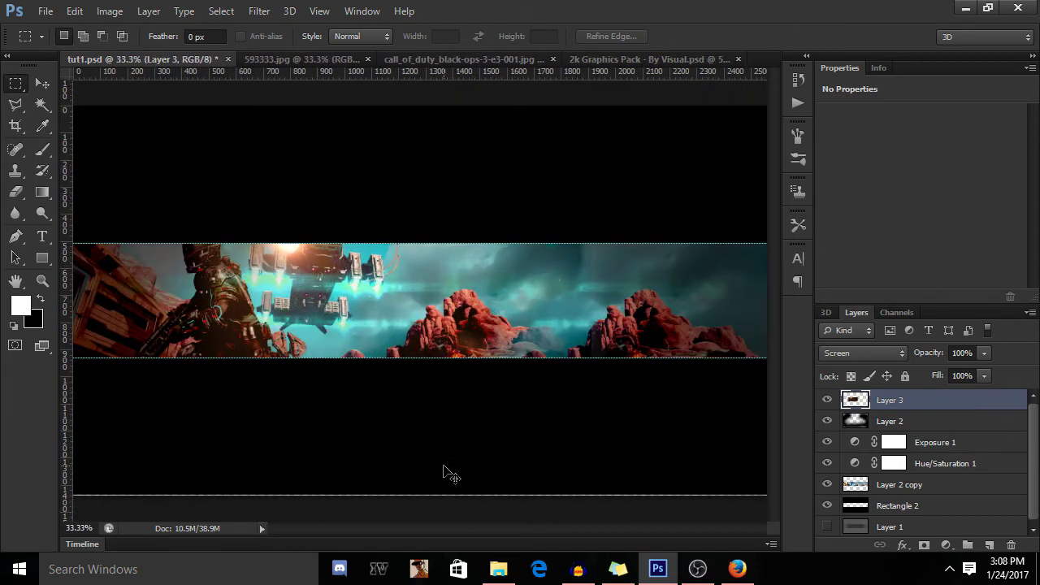
key("ctrl+plus")
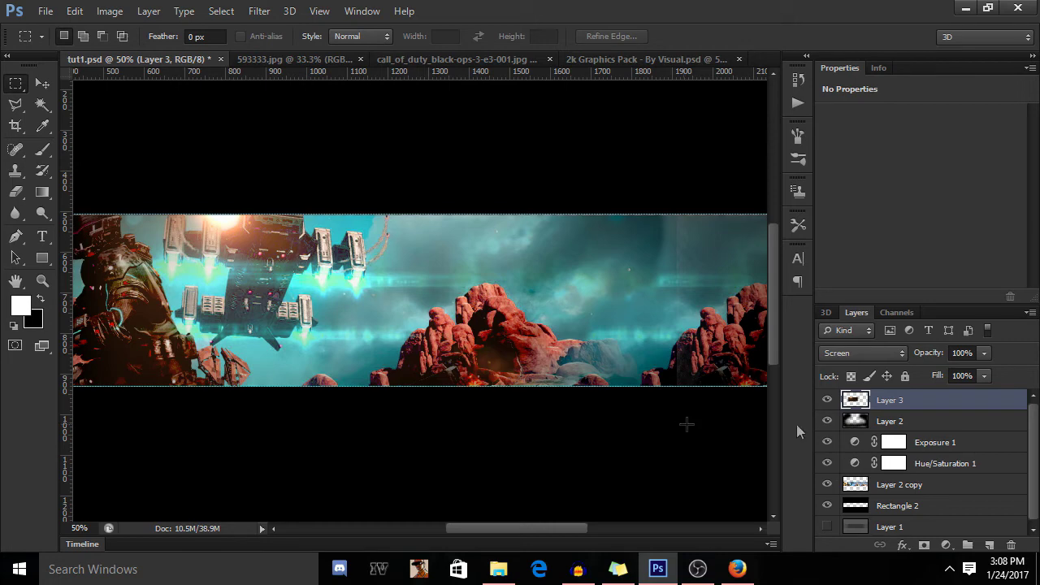
Step: Draw a white rectangle, Rectangle 3, across the banner strip and rasterize it
left_click(989, 544)
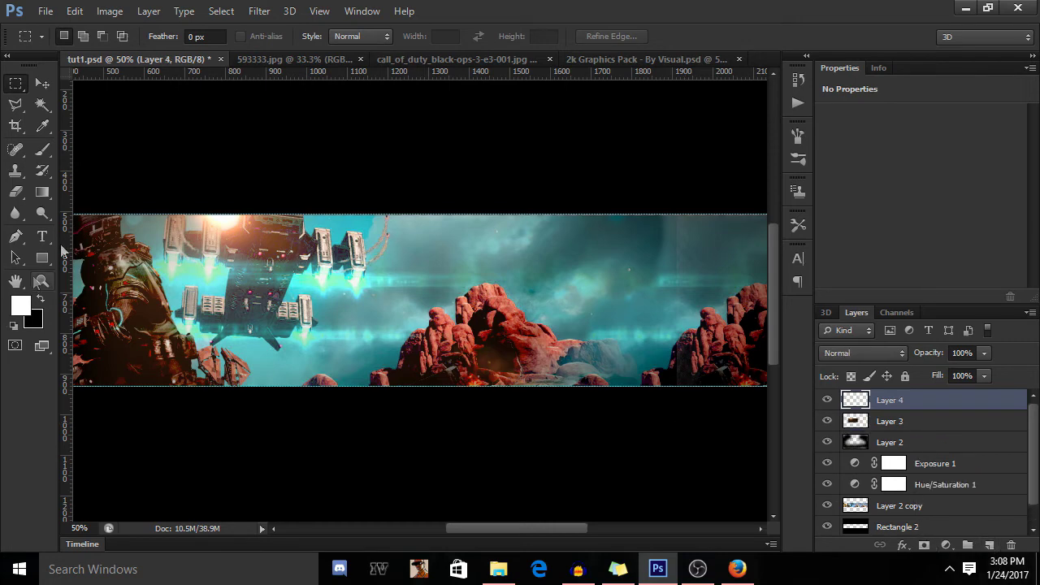
key("ctrl+minus")
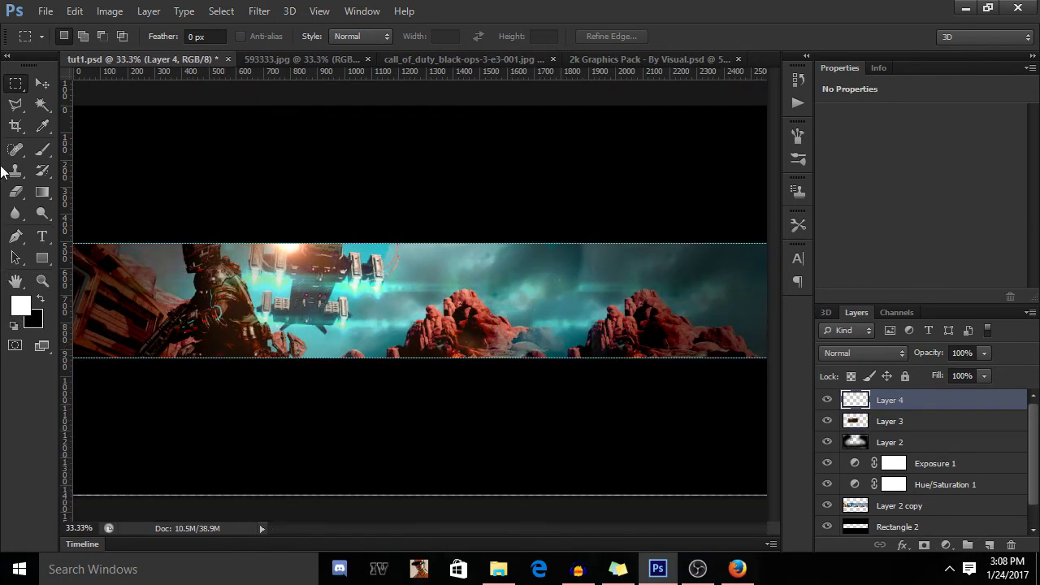
left_click(42, 257)
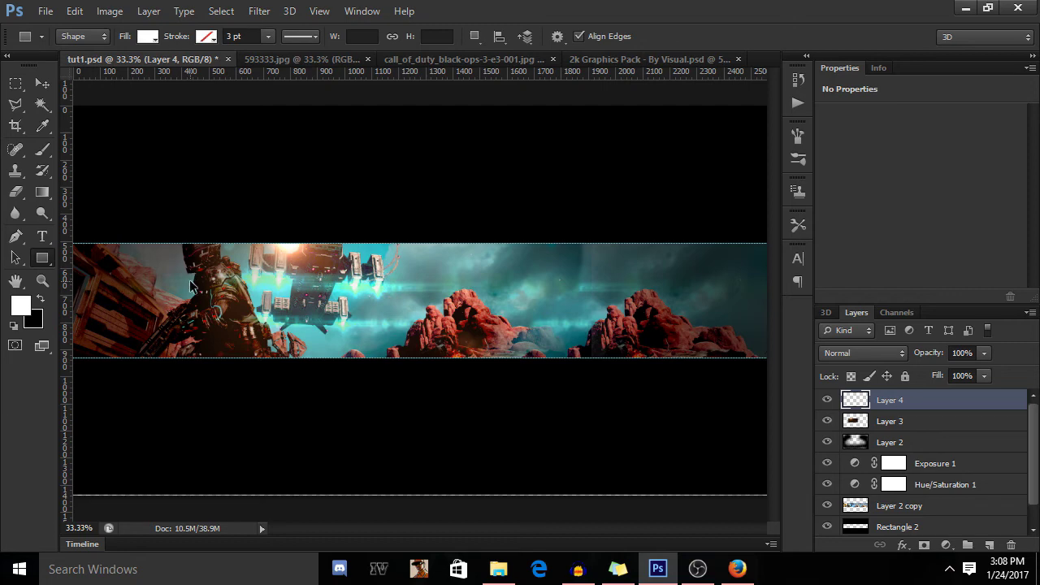
key("ctrl+minus")
left_click_drag(156, 245, 700, 358)
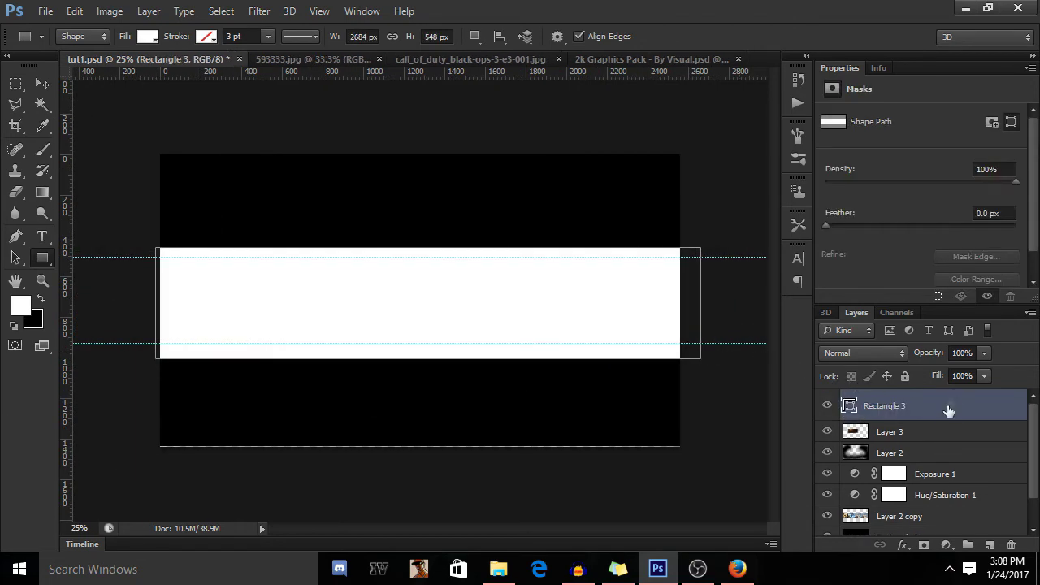
right_click(948, 414)
left_click(674, 190)
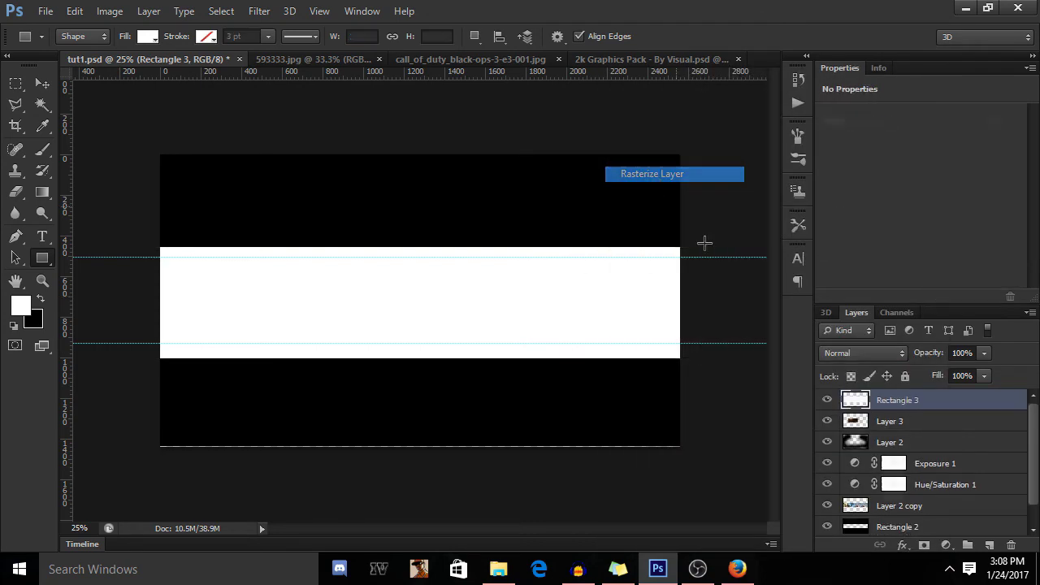
Step: Give Rectangle 3 a red Color Overlay and lower its opacity to reveal the artwork
left_click(904, 545)
left_click(927, 457)
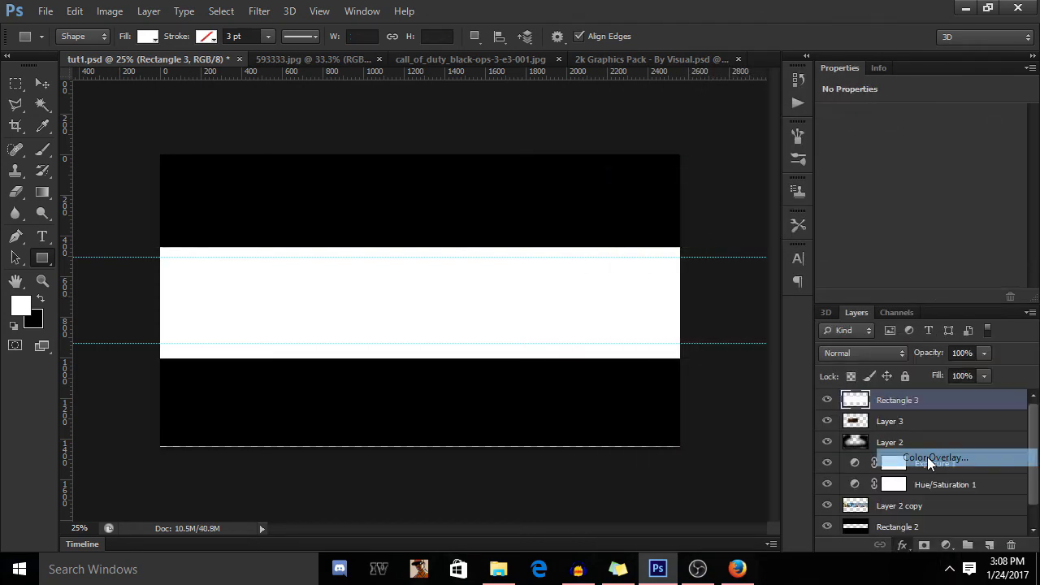
left_click(1025, 254)
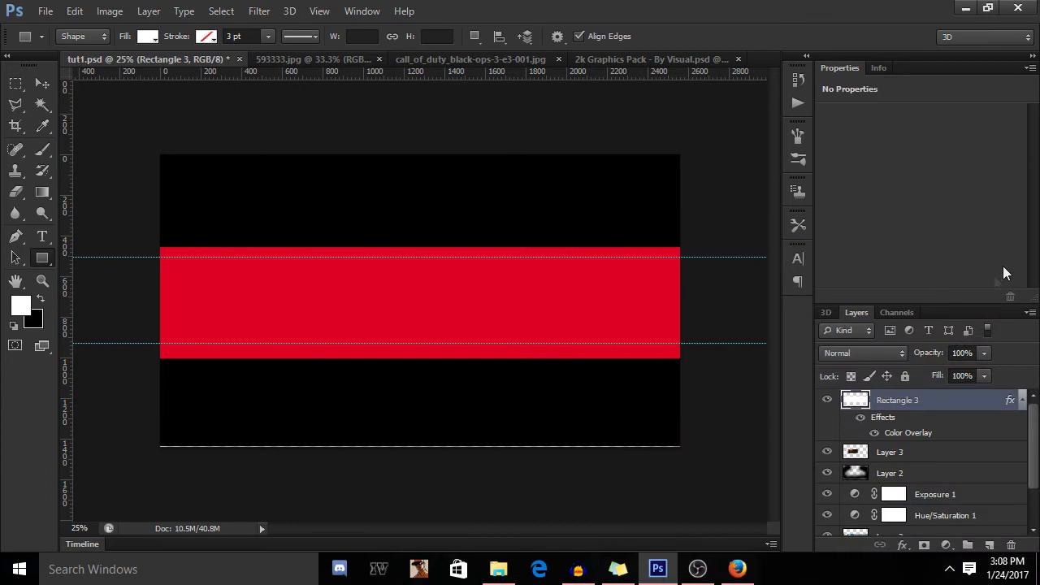
left_click(982, 353)
left_click_drag(938, 376, 920, 374)
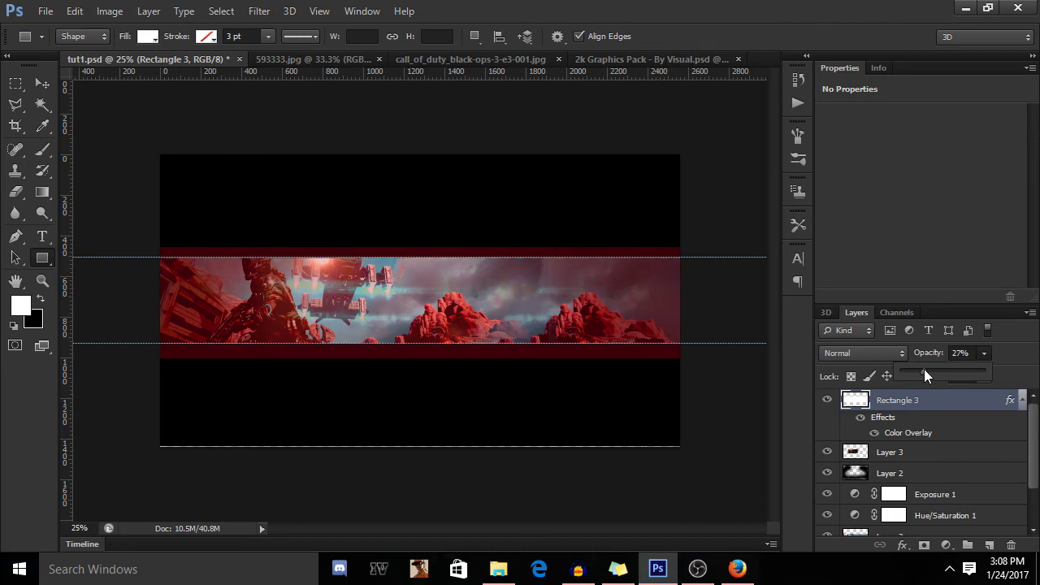
Step: Move Layer 2 above Rectangle 3 and set the rectangle's opacity to 34%
left_click_drag(913, 472, 906, 403)
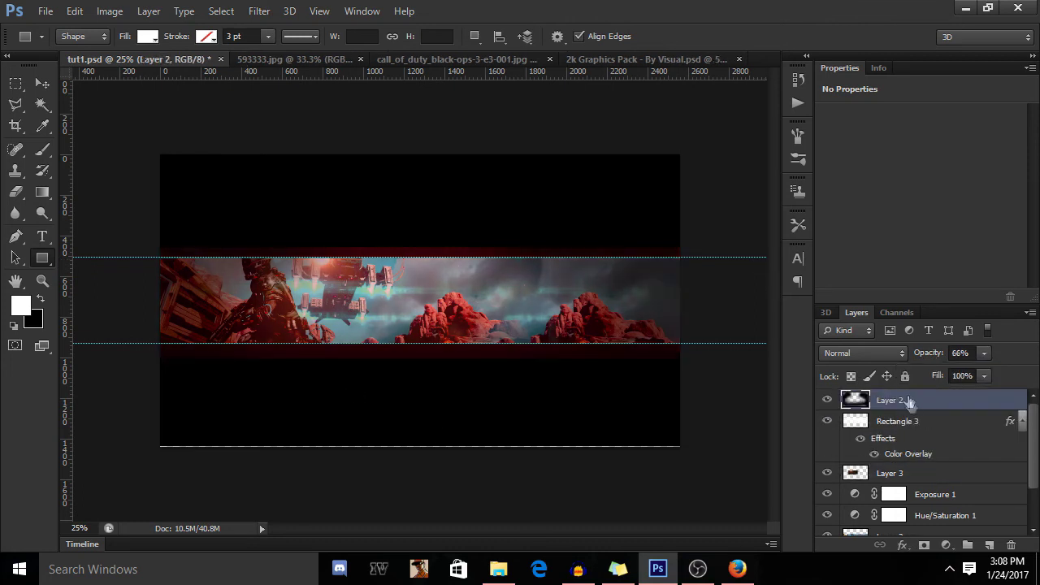
left_click(919, 421)
left_click(983, 352)
left_click_drag(969, 372, 979, 372)
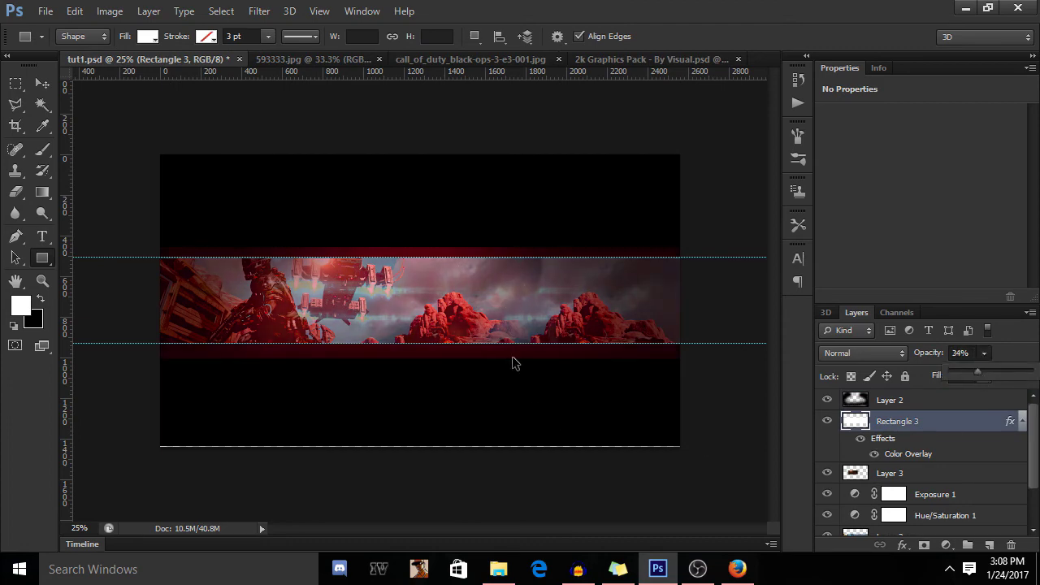
key("ctrl+plus")
Step: Marquee-select and delete the red areas above and below the banner on Rectangle 3
left_click(15, 83)
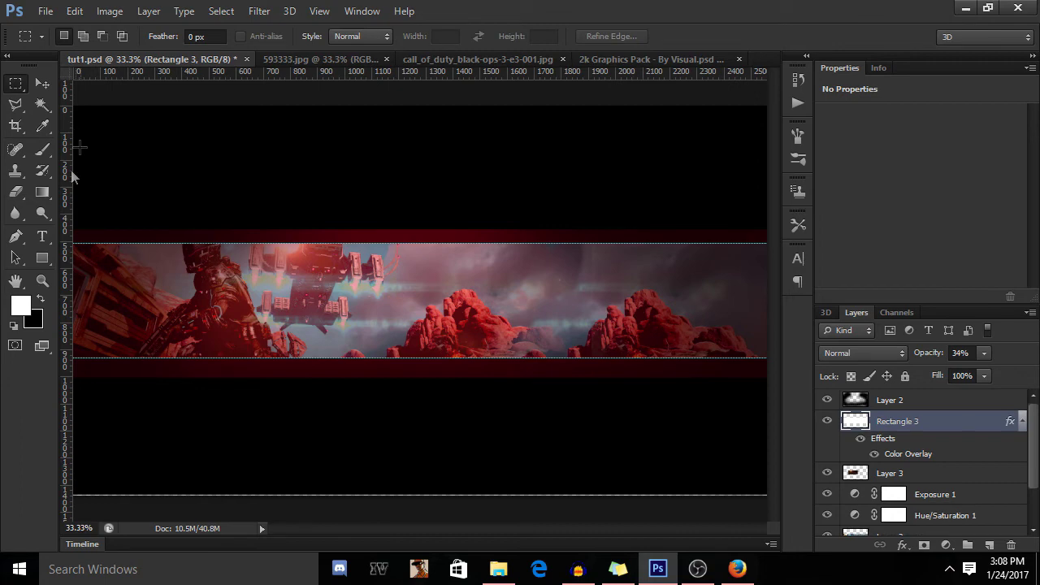
left_click_drag(76, 124, 821, 243)
key("Delete")
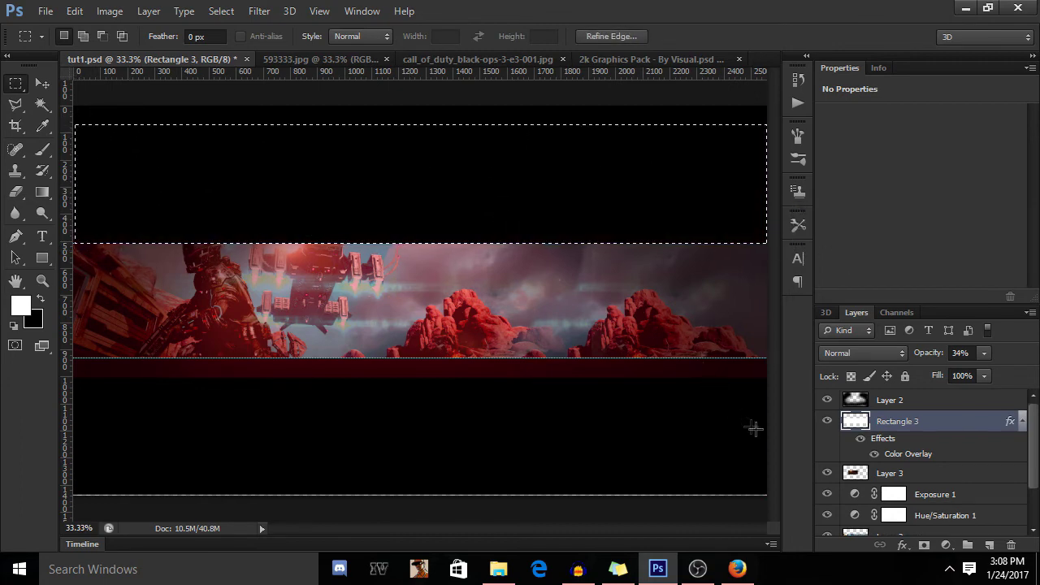
key("ctrl+d")
left_click_drag(780, 470, 805, 409)
left_click_drag(752, 446, 73, 358)
key("Delete")
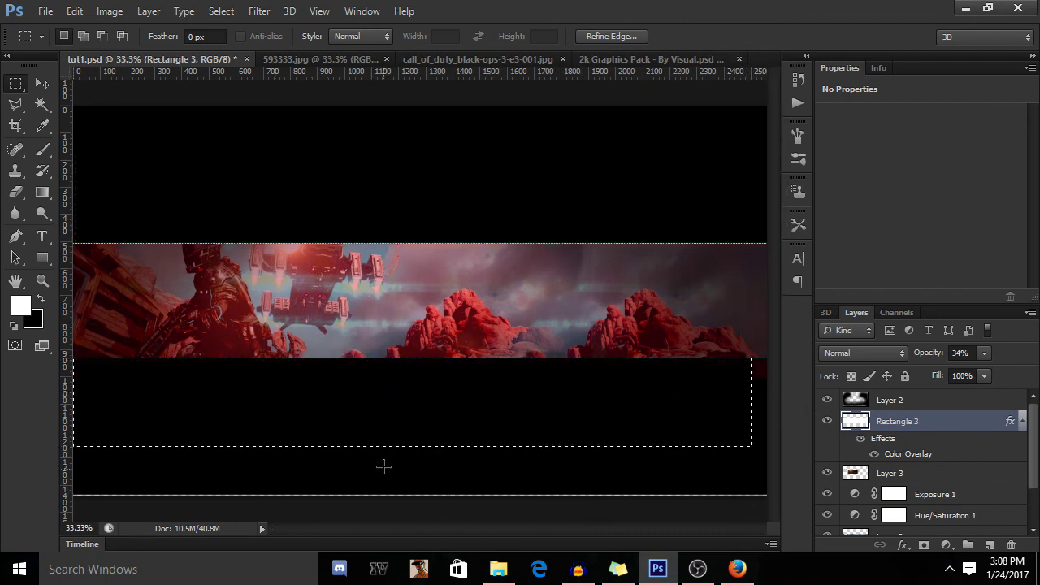
key("ctrl+minus")
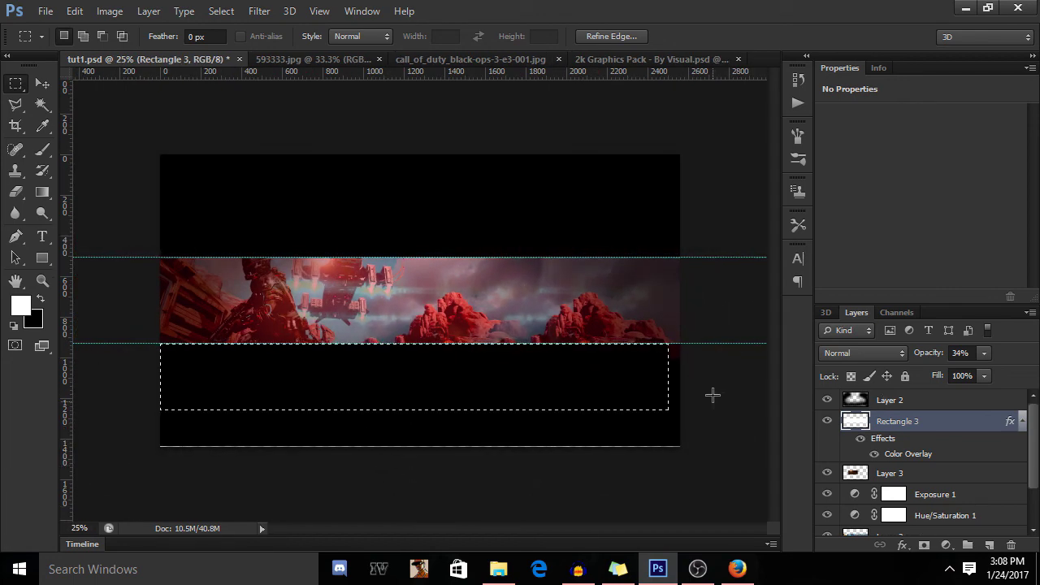
left_click_drag(679, 345, 665, 380)
left_click(737, 447, "ctrl")
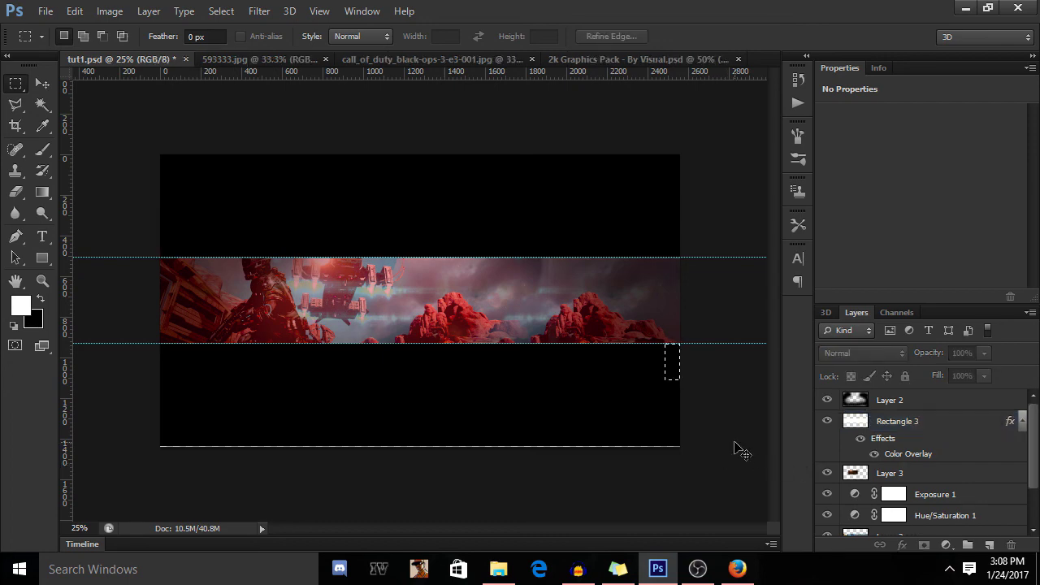